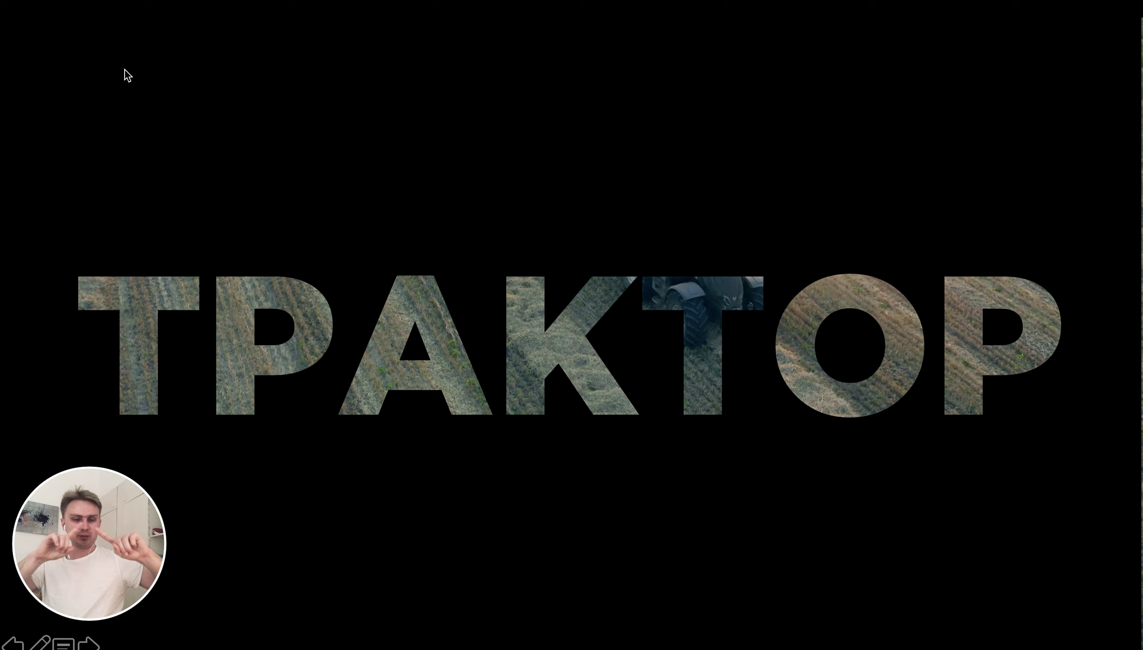
# Advance past the ТРАКТОР title slide and the full-screen tractor video to the end-of-show screen.
pyautogui.press('Right')
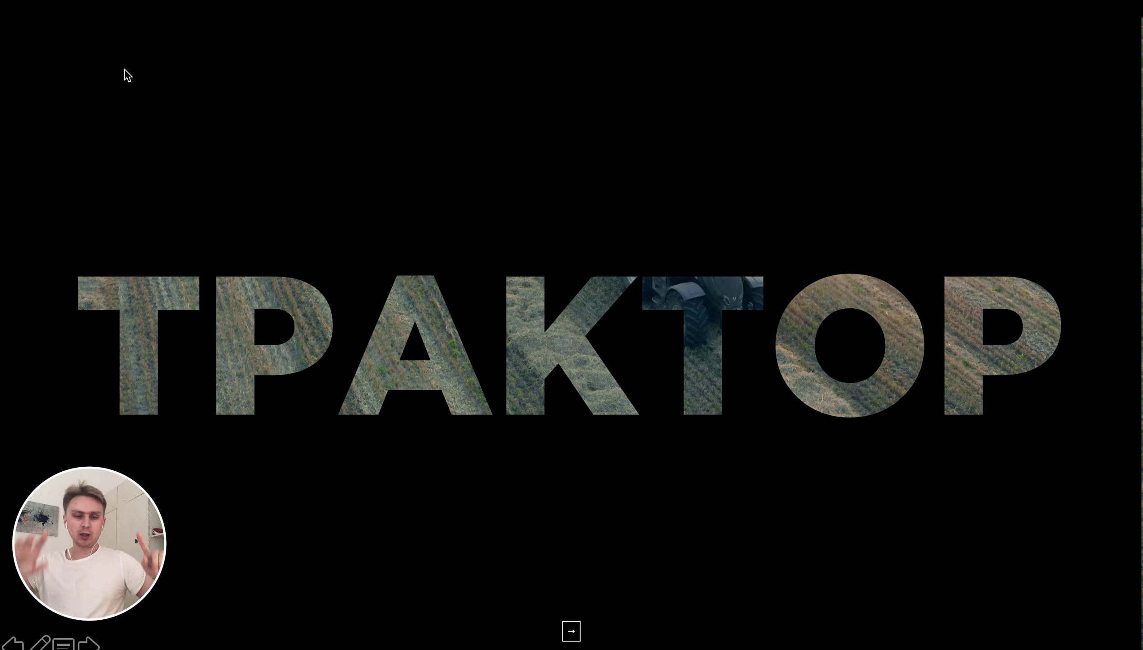
pyautogui.press('Right')
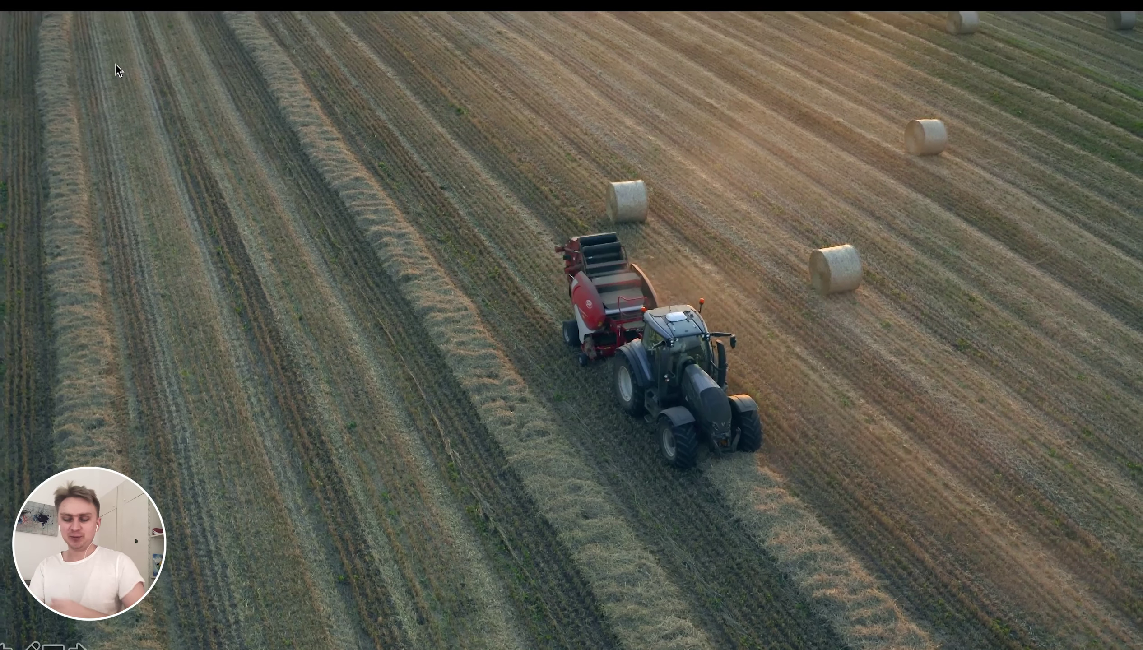
pyautogui.press('Right')
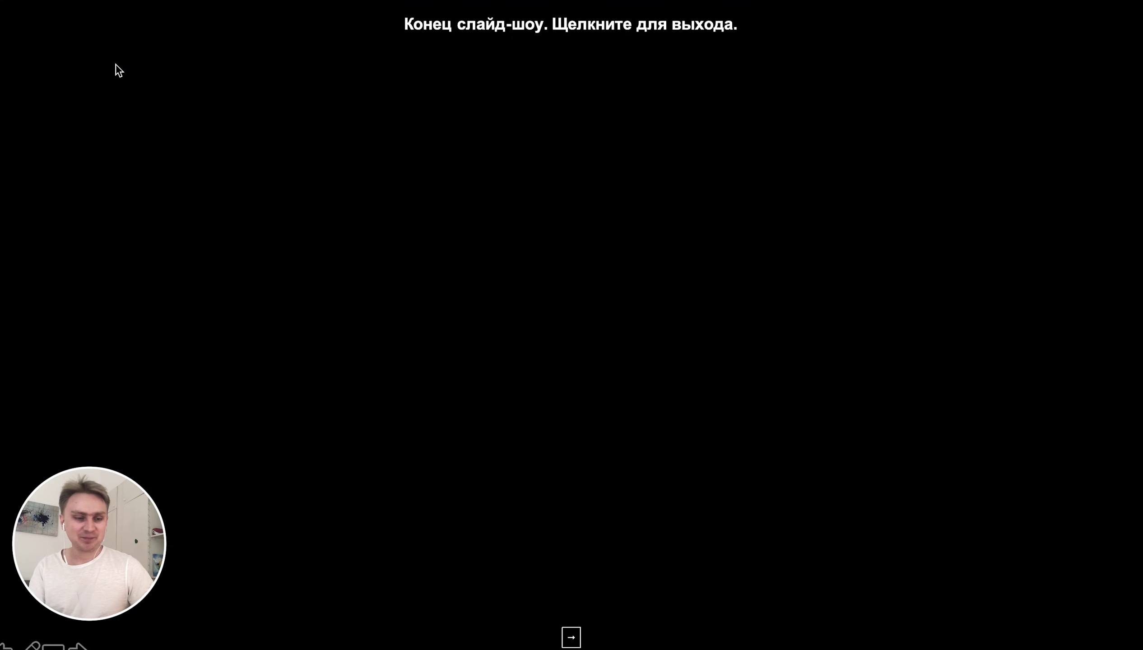
# Exit the show and insert a new third slide with both placeholders deleted.
pyautogui.click(116, 214)
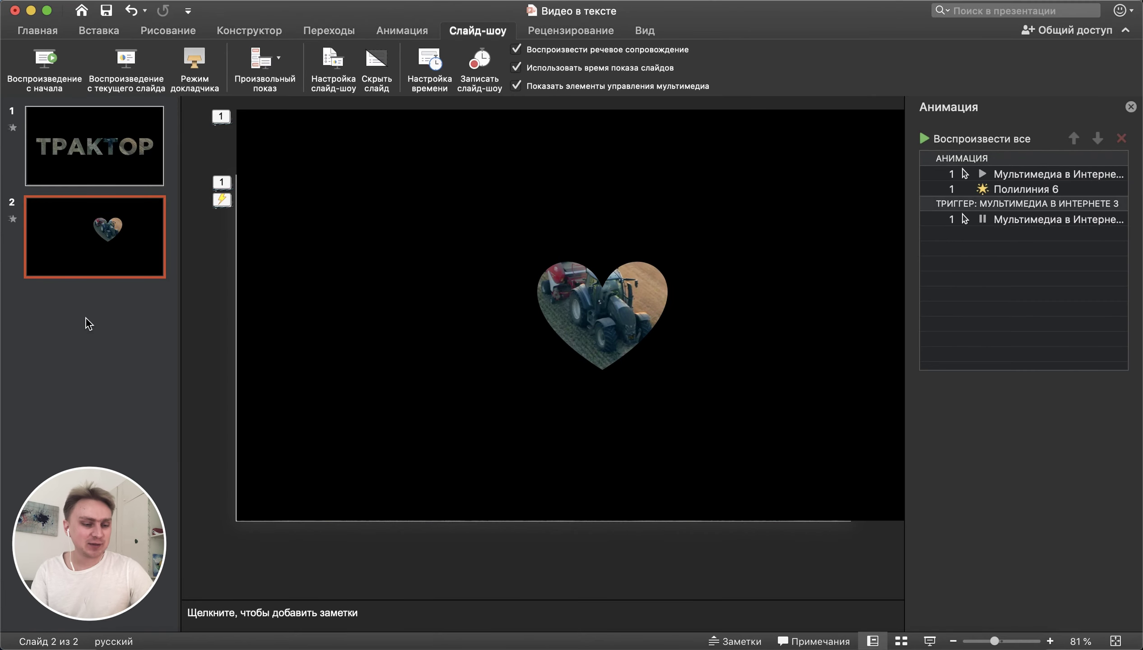
pyautogui.rightClick(86, 317)
pyautogui.click(142, 395)
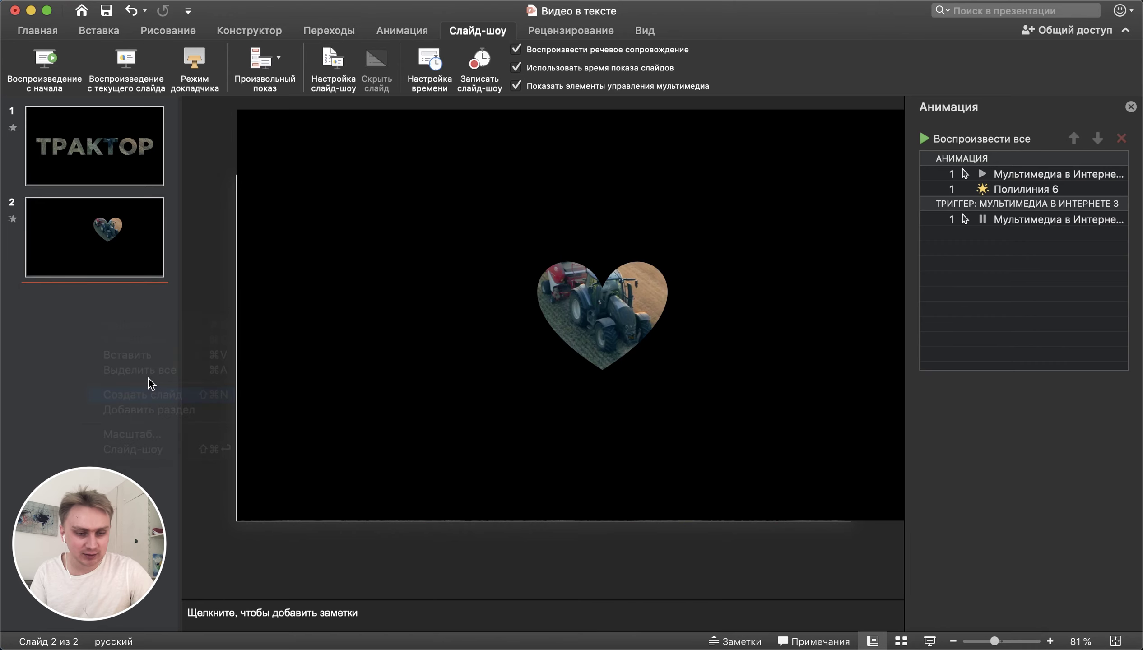
pyautogui.press('super+a')
pyautogui.press('BackSpace')
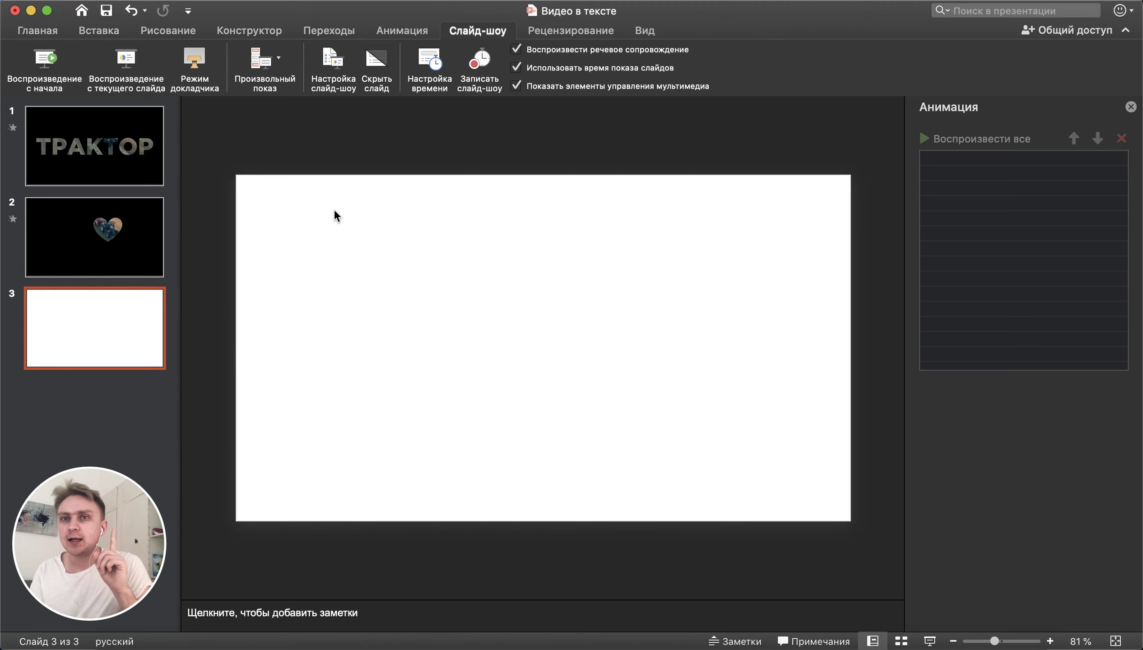
# Drag 190916_01_01.mp4 from the Finder folder onto slide 3 in PowerPoint.
pyautogui.hotkey('ctrl', 'Up')
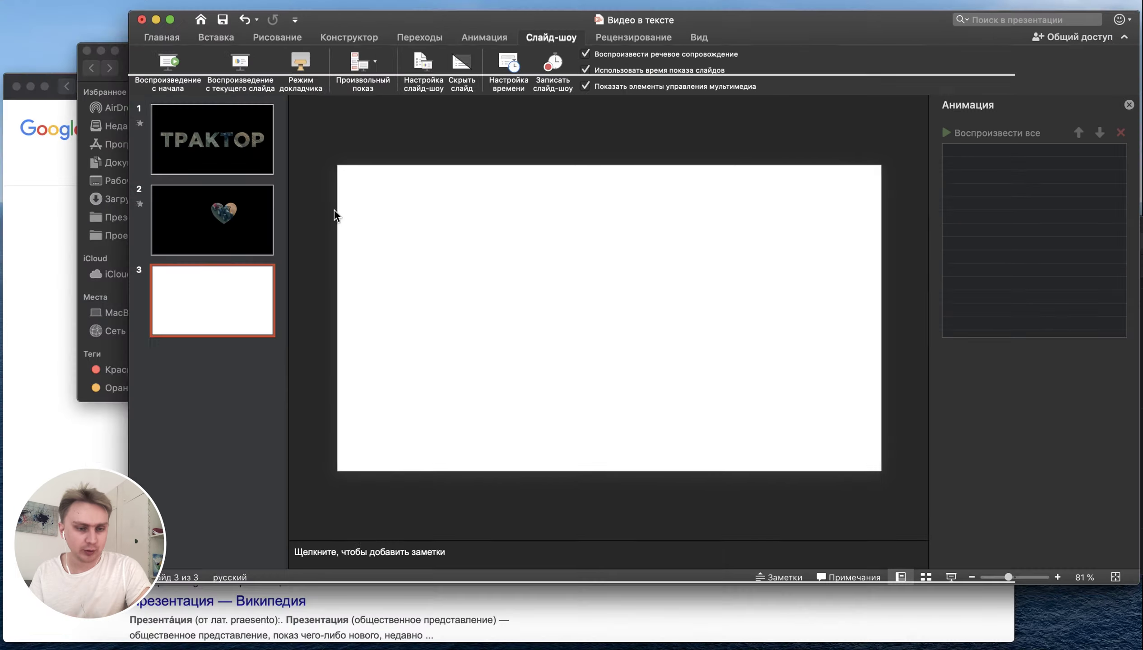
pyautogui.click(344, 197)
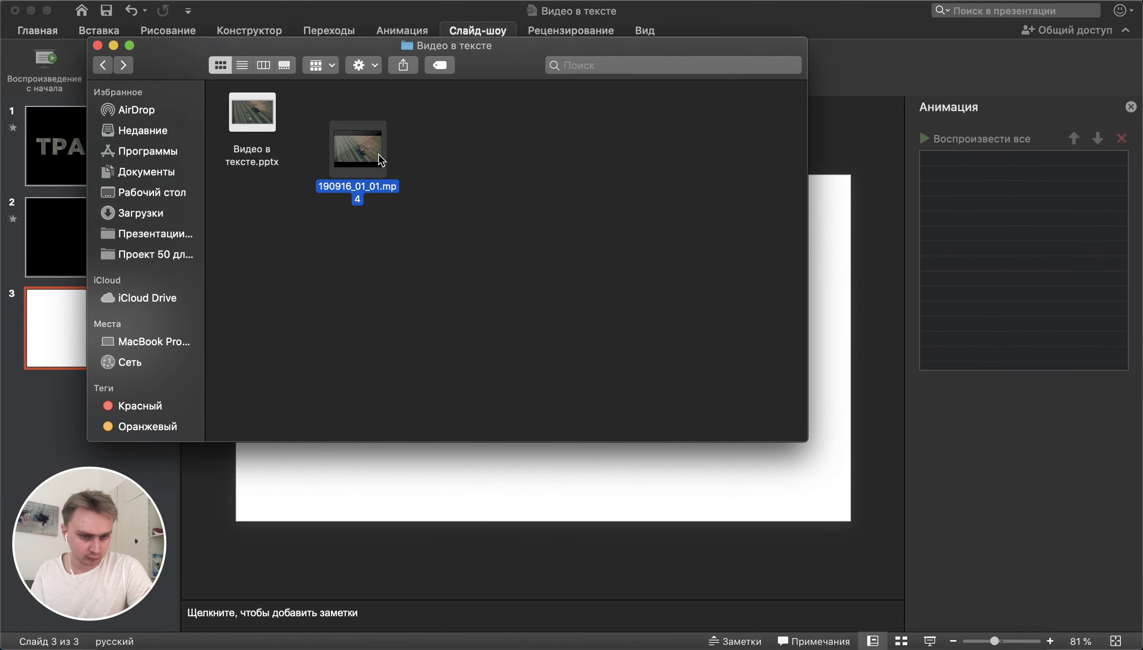
pyautogui.moveTo(380, 159); pyautogui.dragTo(369, 135)
pyautogui.moveTo(358, 147)
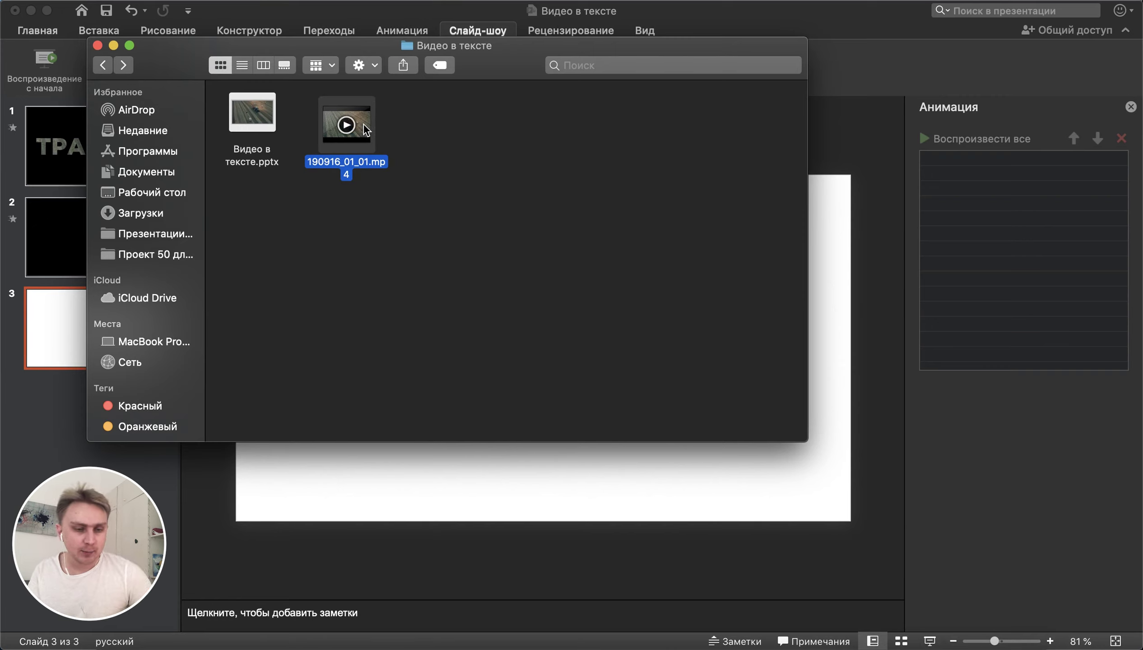
pyautogui.moveTo(418, 292); pyautogui.dragTo(383, 500)
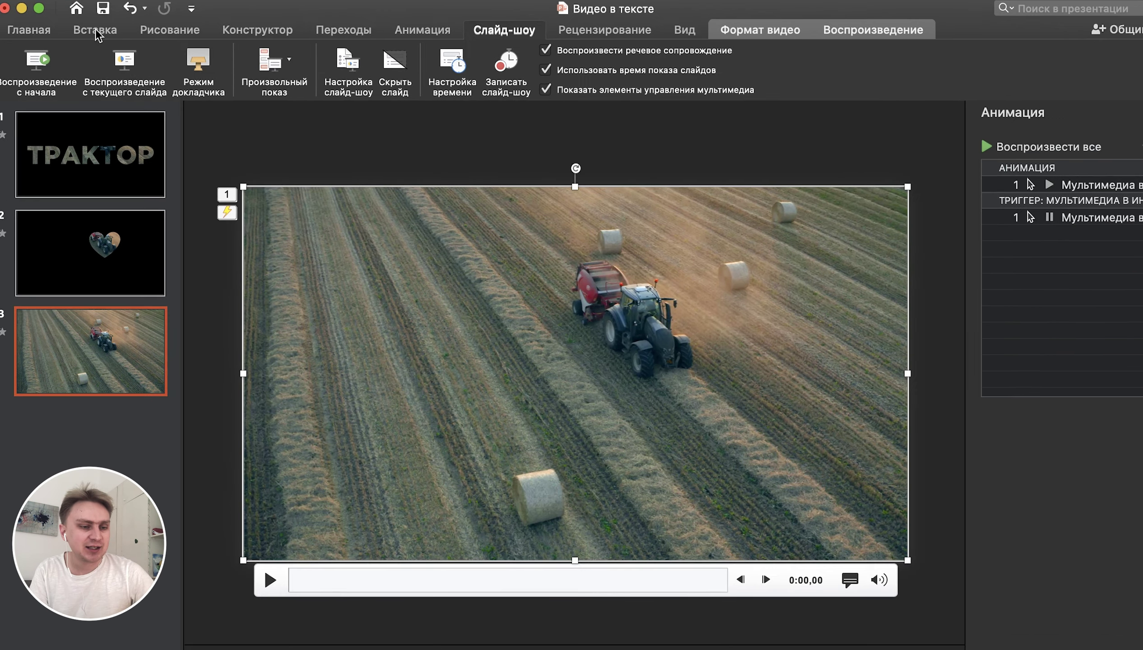
# Draw a rectangle sized to the full slide (about 33.86 × 19.08 cm) and fill it black.
pyautogui.click(96, 29)
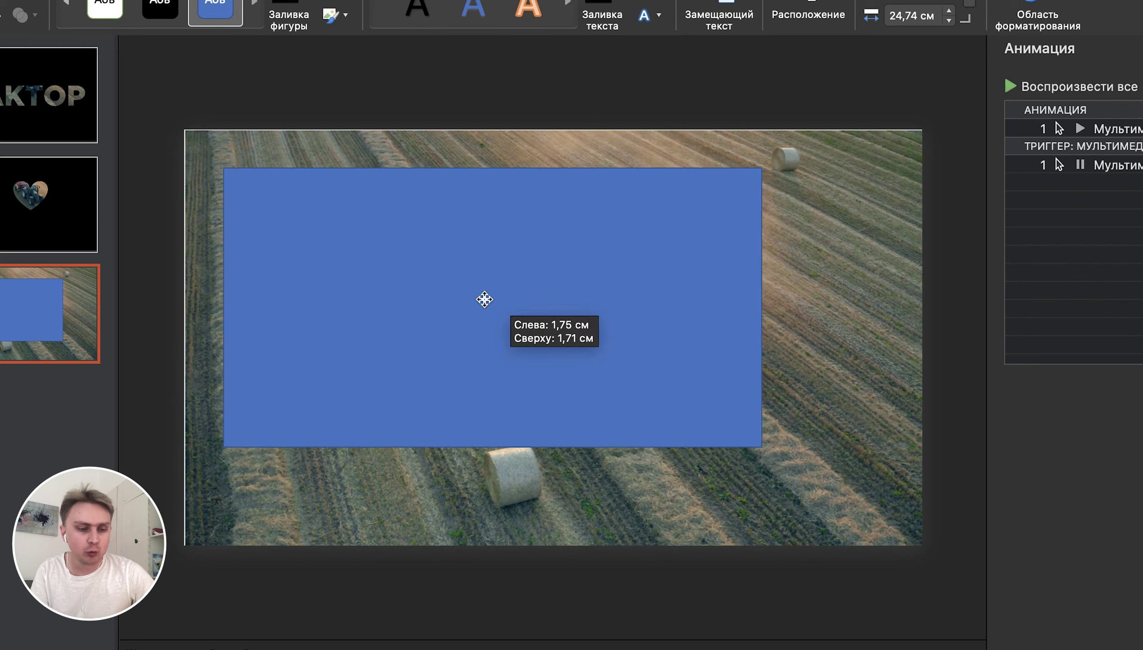
pyautogui.moveTo(485, 302); pyautogui.dragTo(458, 275)
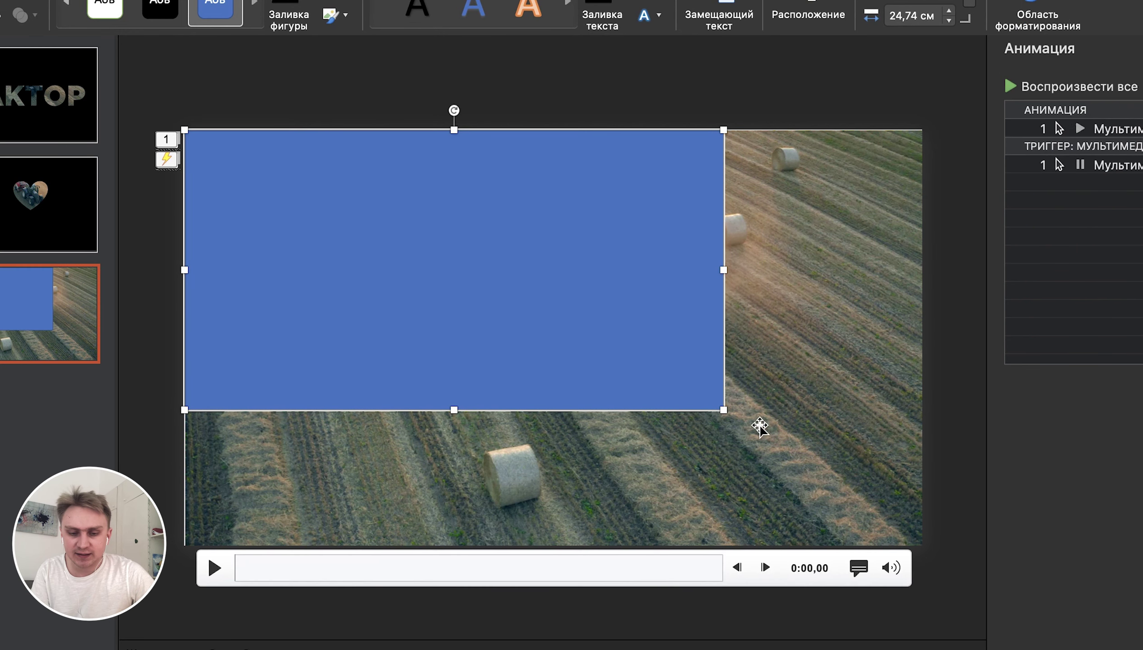
pyautogui.moveTo(724, 410); pyautogui.dragTo(919, 543)
pyautogui.click(982, 467)
pyautogui.click(679, 514)
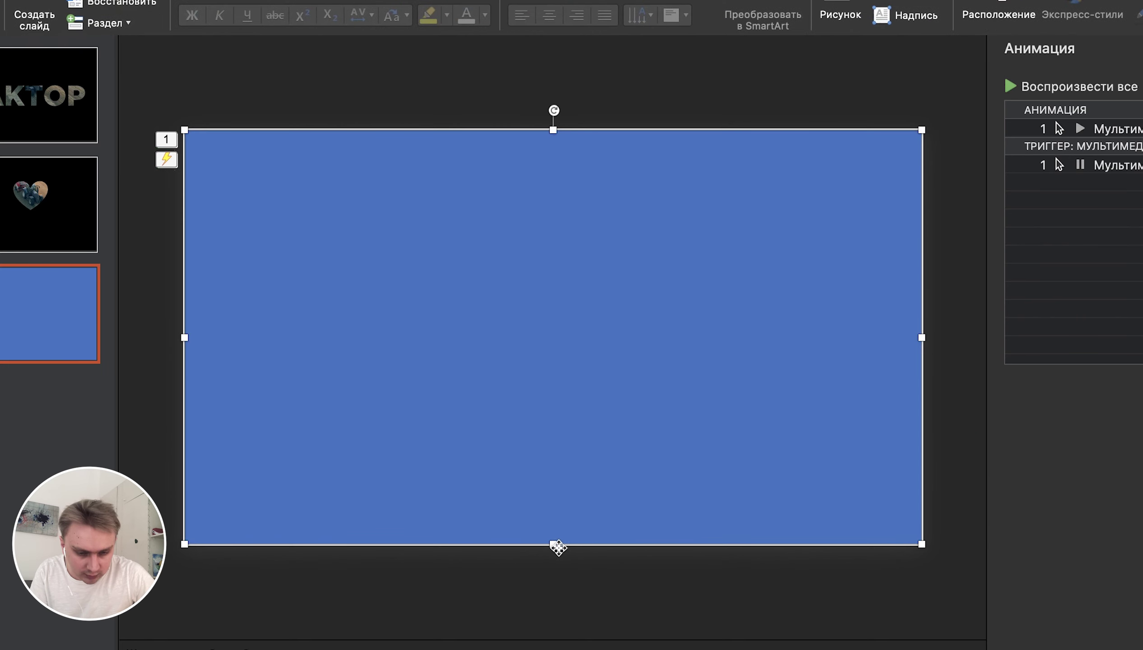
pyautogui.moveTo(553, 545); pyautogui.dragTo(554, 543)
pyautogui.click(509, 370)
pyautogui.click(508, 371)
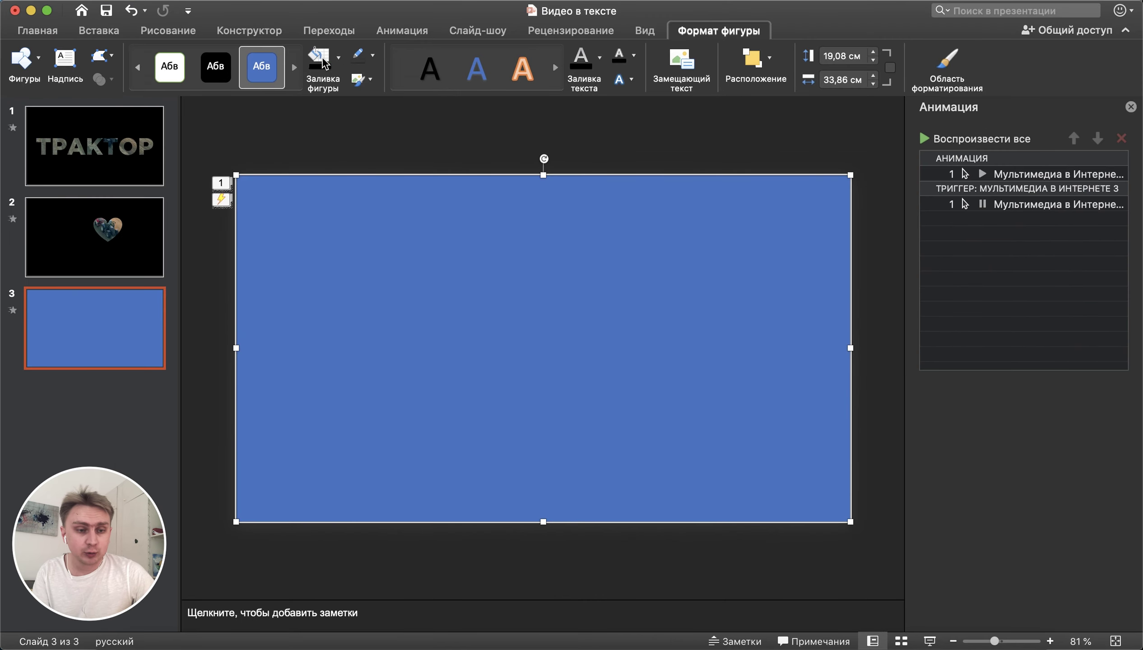
pyautogui.click(319, 56)
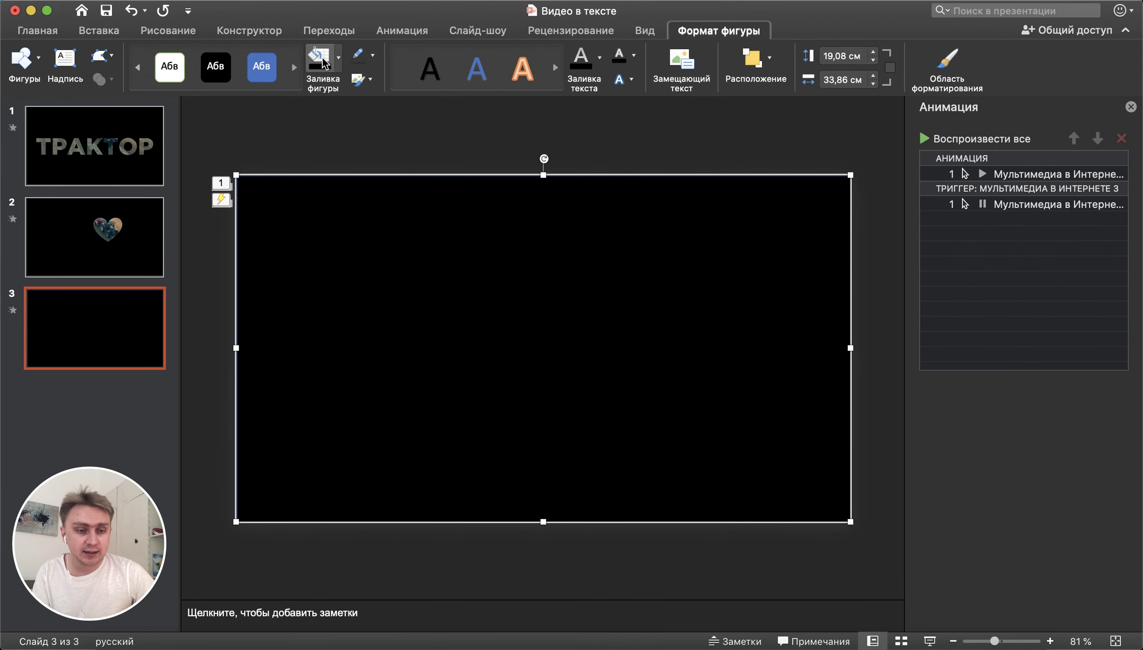
# Draw a first wide text box and adjust the black rectangle's width to the slide edge.
pyautogui.click(338, 140)
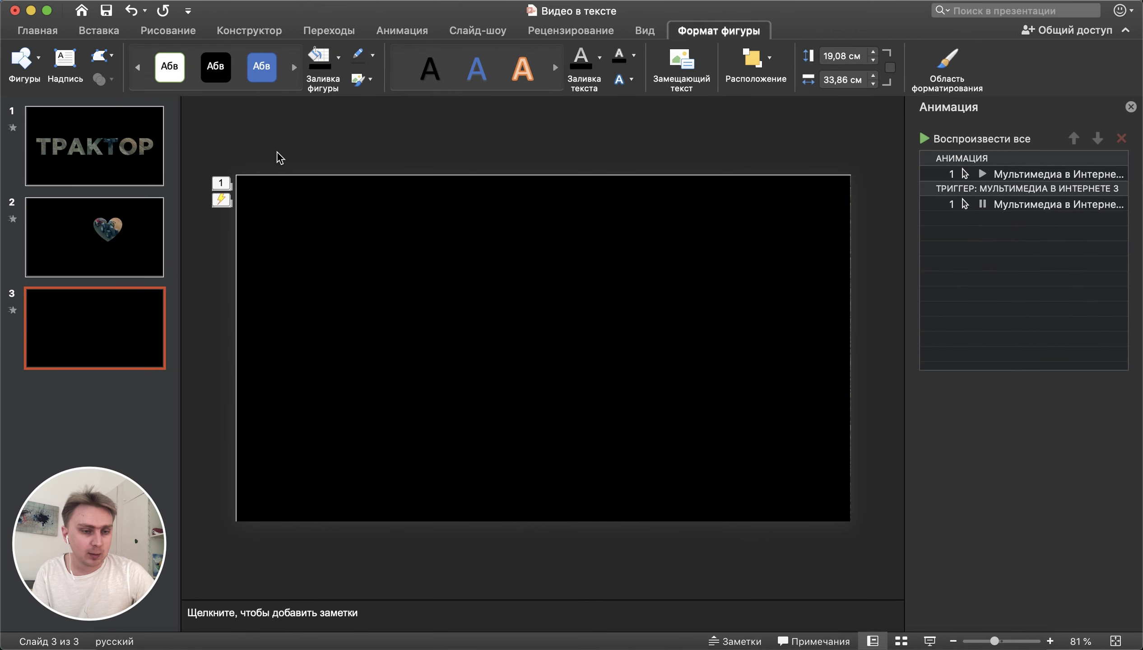
pyautogui.click(89, 31)
pyautogui.click(798, 59)
pyautogui.moveTo(260, 254); pyautogui.dragTo(796, 414)
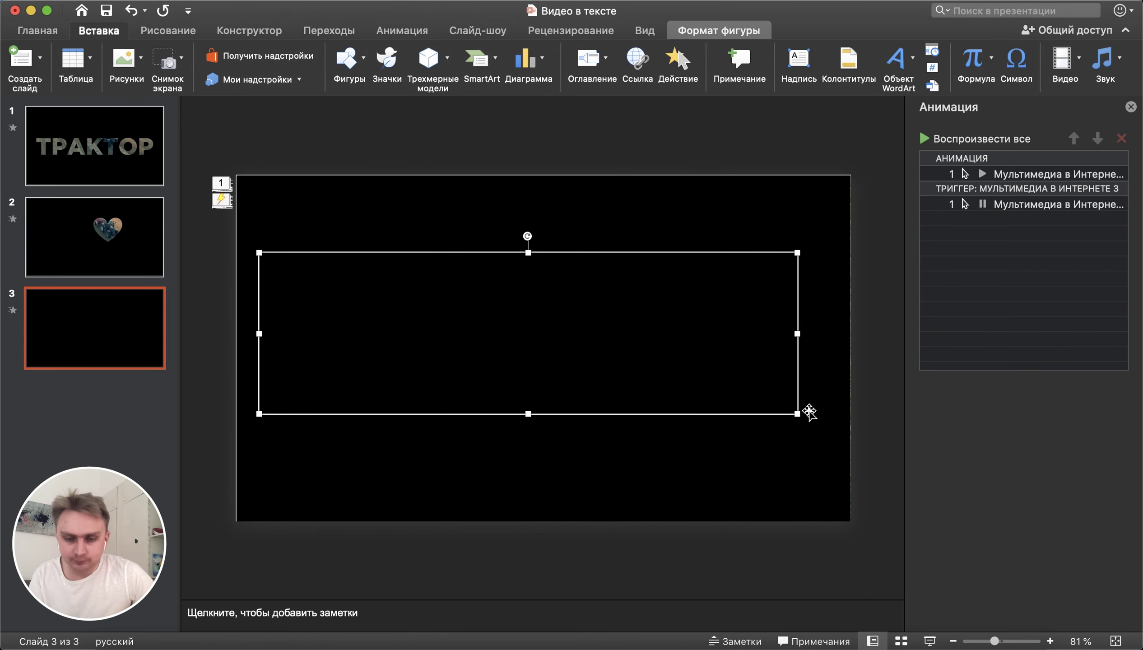
pyautogui.click(861, 359)
pyautogui.click(844, 349)
pyautogui.moveTo(844, 348); pyautogui.dragTo(855, 341)
pyautogui.click(886, 336)
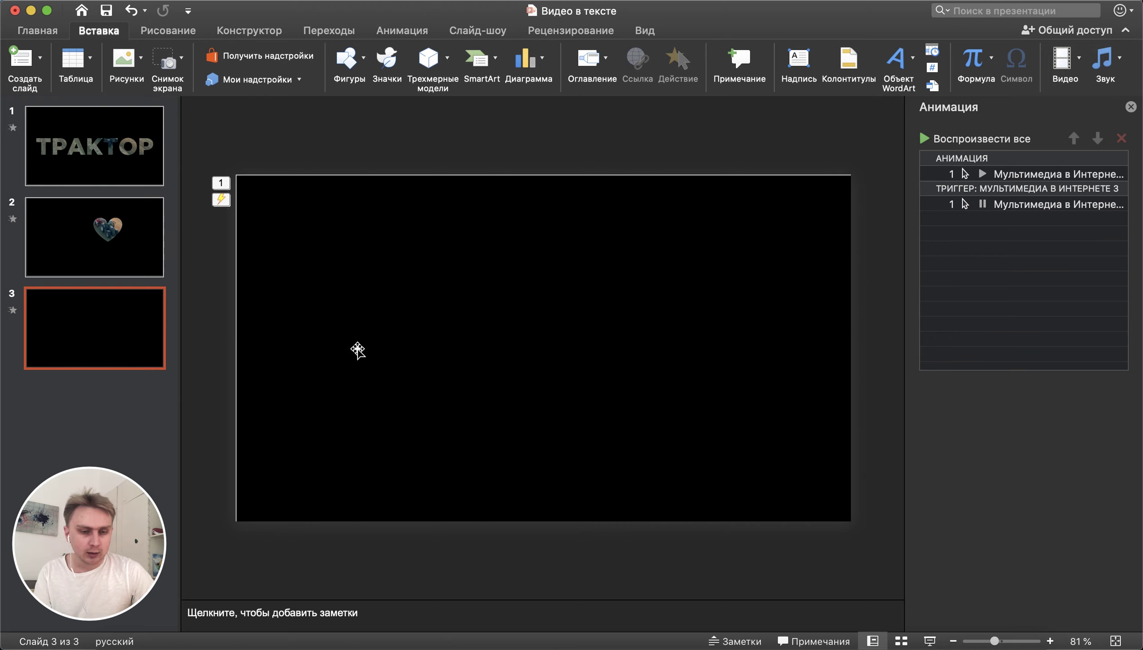
pyautogui.click(357, 350)
pyautogui.click(203, 368)
# Draw a wide text box across the slide, type ТРАКТОР, and select the text.
pyautogui.click(798, 61)
pyautogui.moveTo(300, 281); pyautogui.dragTo(790, 411)
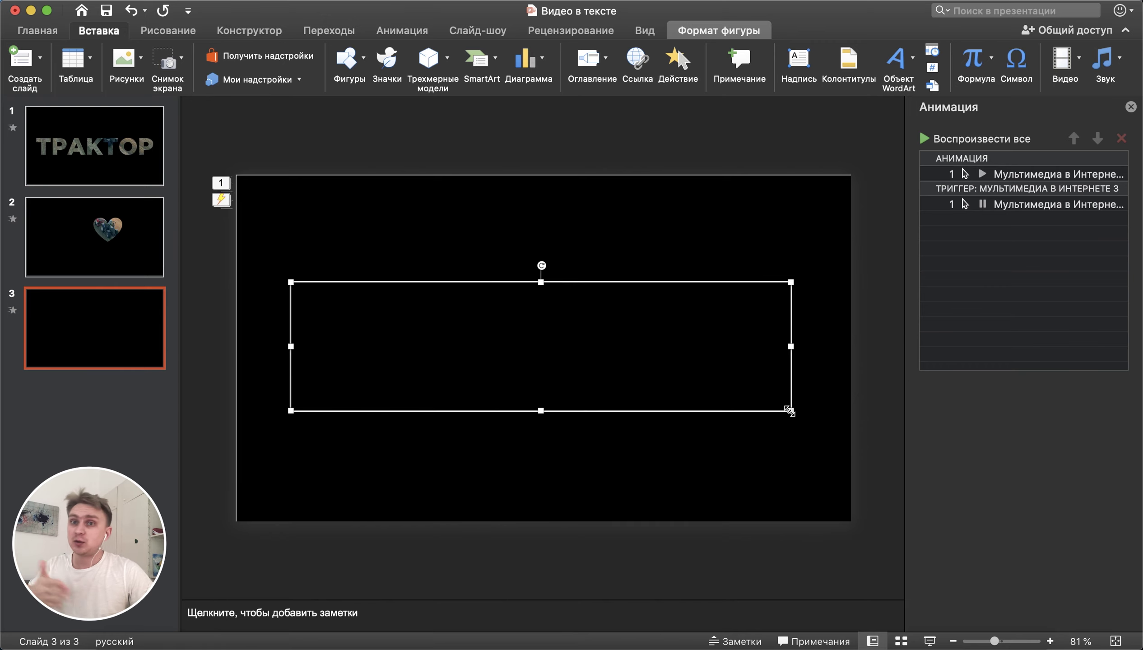
pyautogui.write('R')
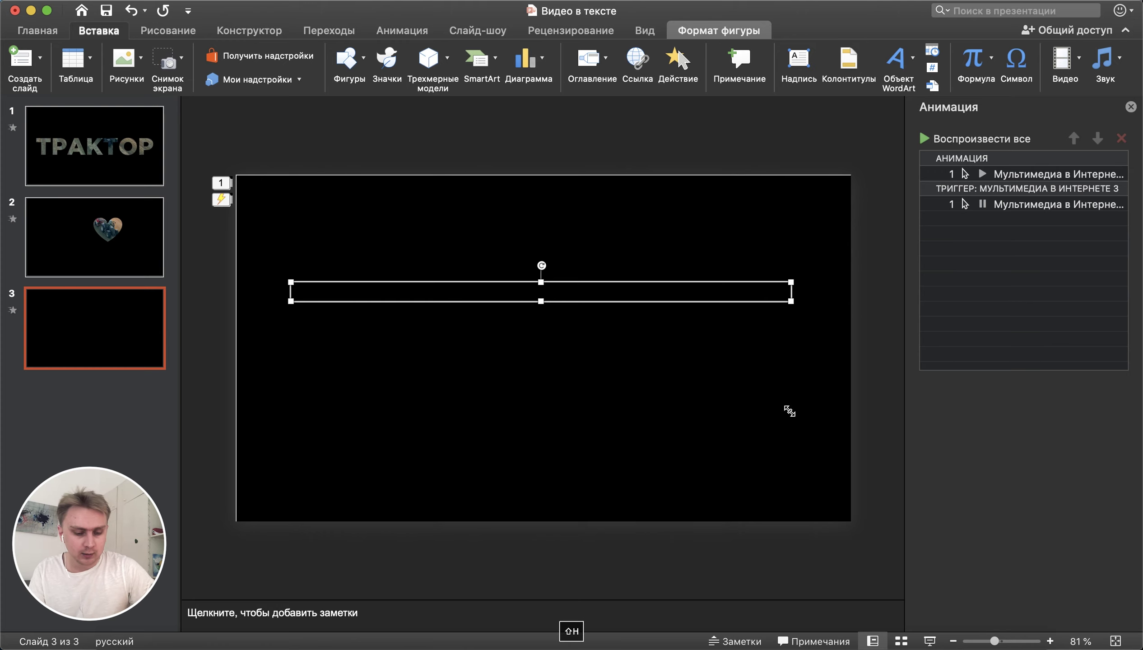
pyautogui.press('super+a')
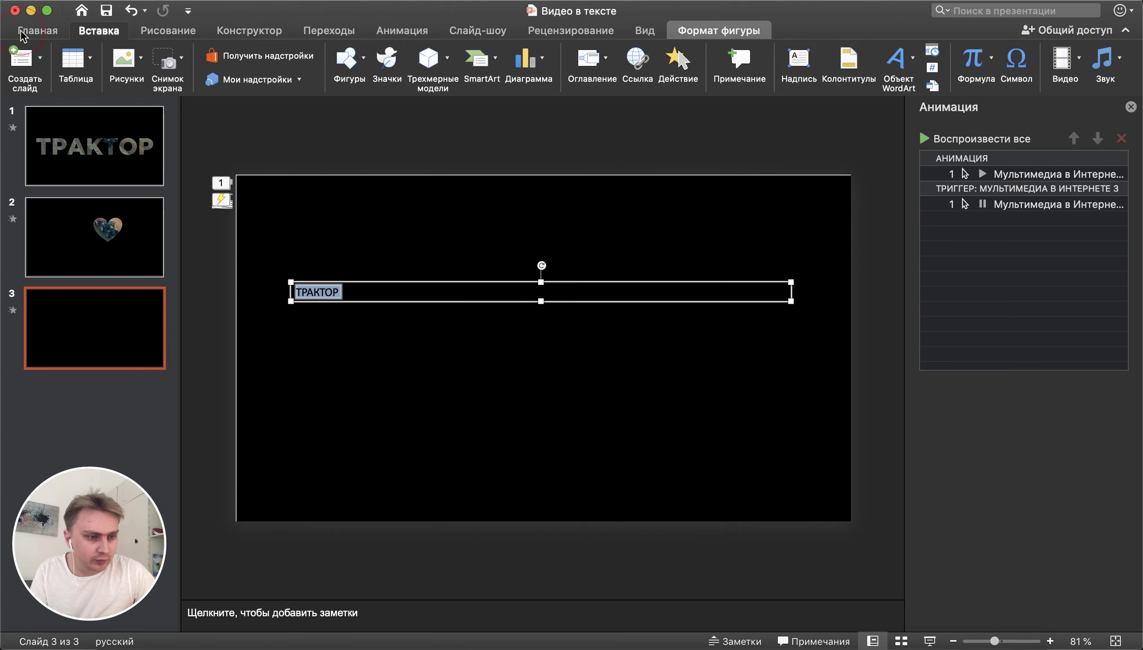
pyautogui.click(22, 32)
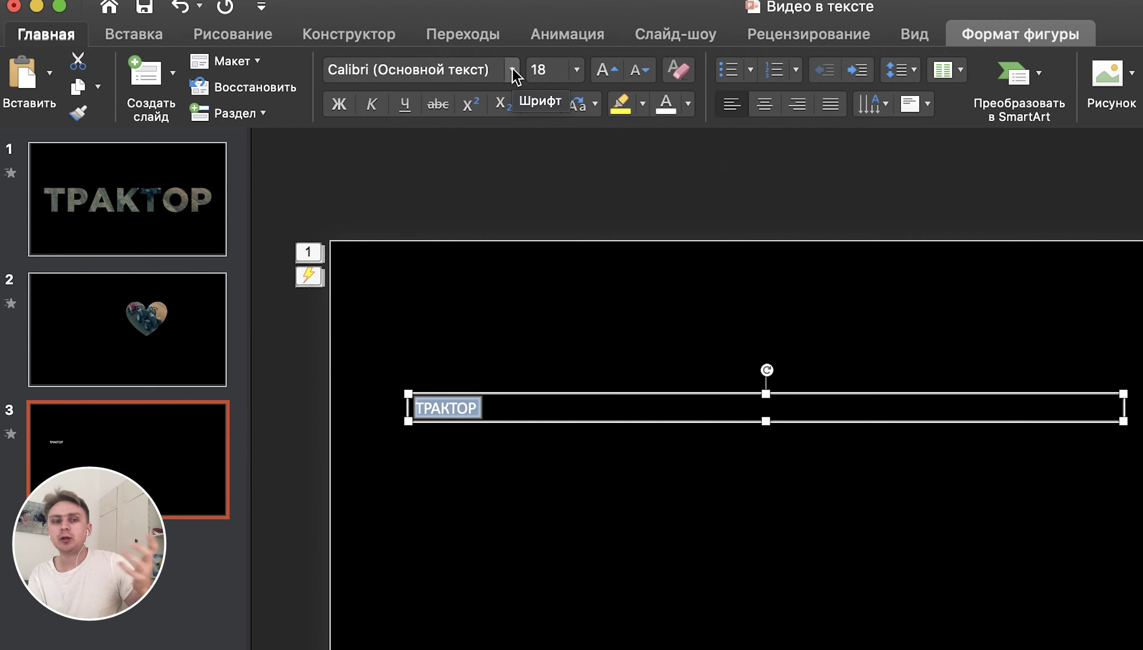
# Apply the Gotham Pro Black font to ТРАКТОР and enlarge it several sizes.
pyautogui.click(512, 70)
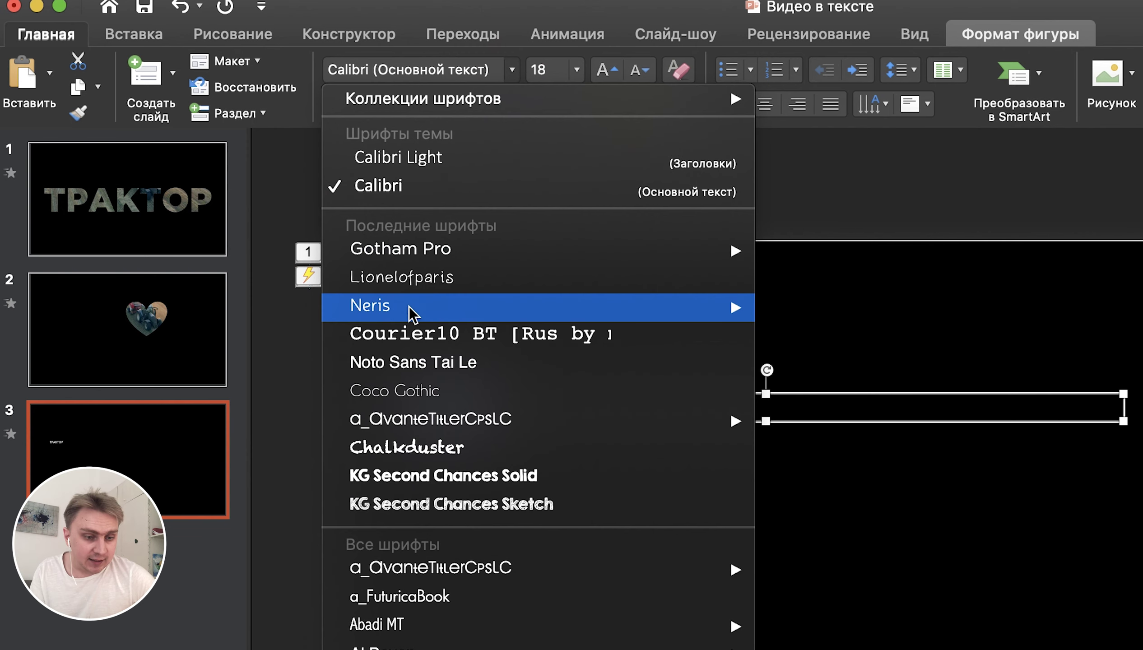
pyautogui.moveTo(400, 249)
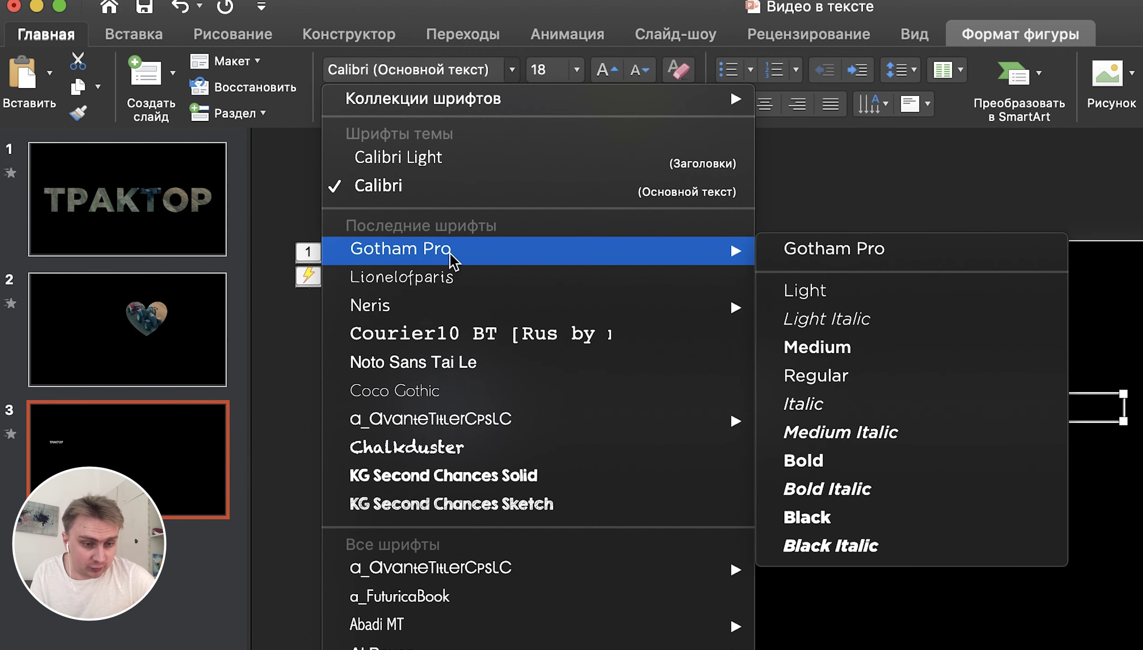
pyautogui.click(799, 526)
pyautogui.click(608, 71)
pyautogui.click(608, 70)
pyautogui.click(608, 71)
pyautogui.click(607, 71)
pyautogui.click(607, 71)
pyautogui.click(608, 71)
pyautogui.click(608, 71)
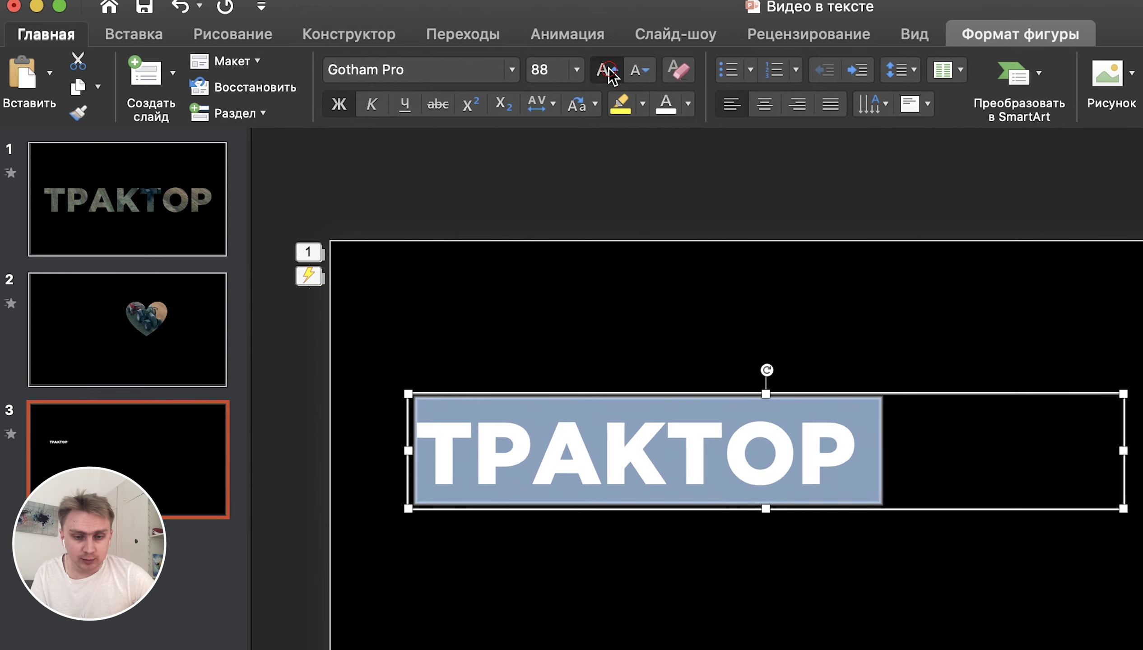
pyautogui.click(607, 70)
pyautogui.click(608, 71)
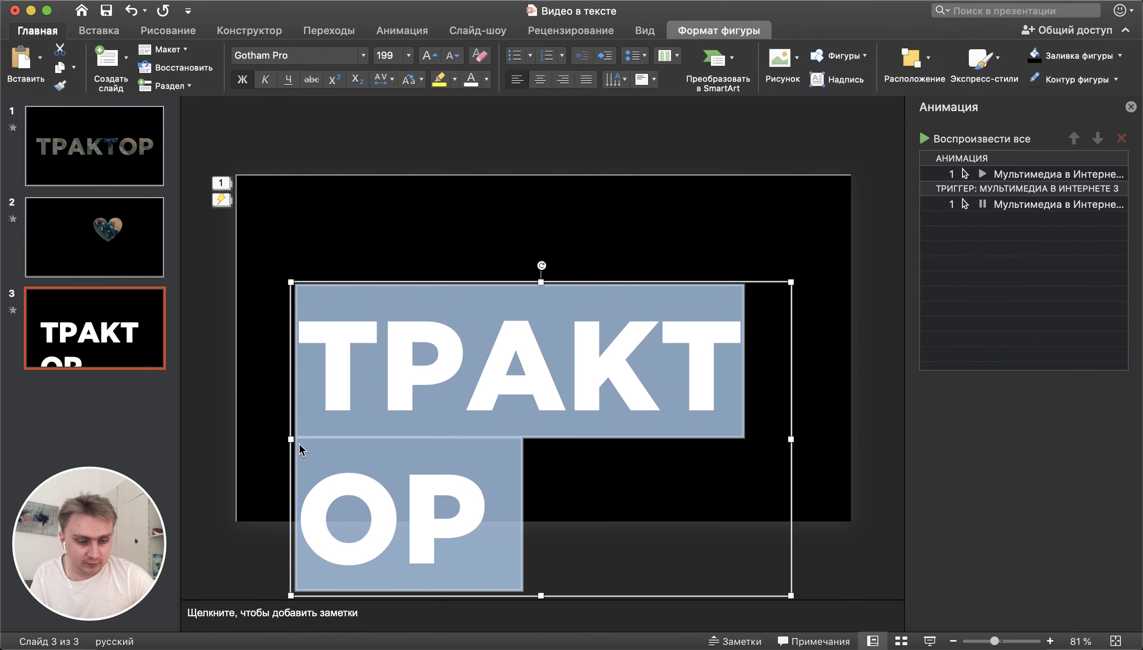
# Widen the text box on both sides and set the font size to 177.
pyautogui.moveTo(291, 439); pyautogui.dragTo(236, 439)
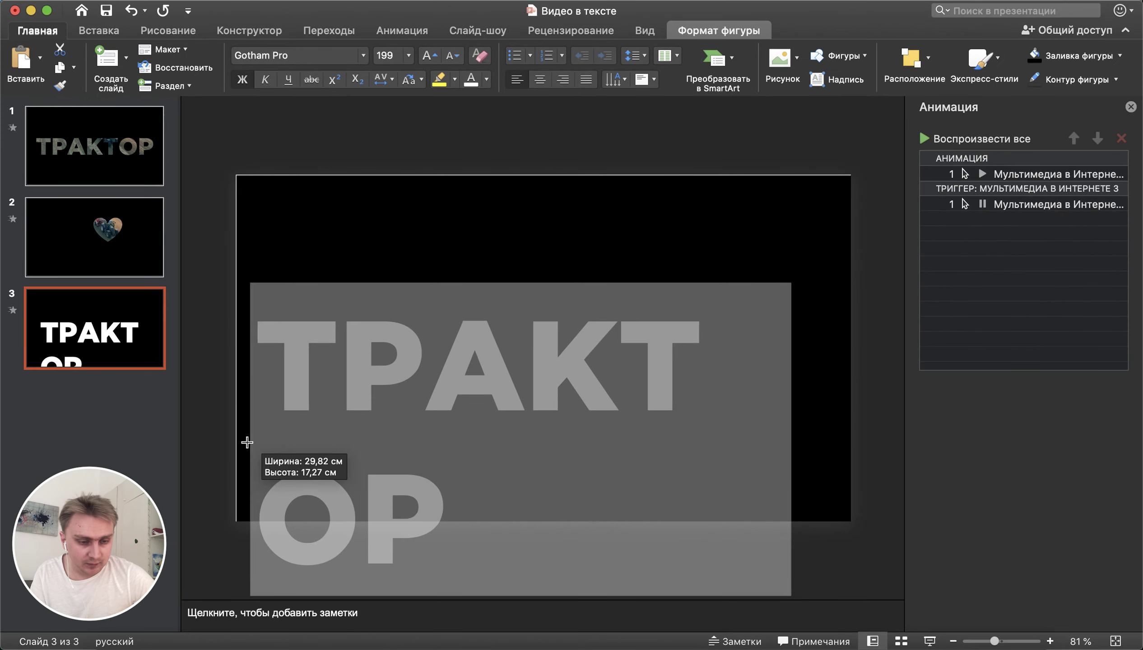
pyautogui.moveTo(791, 440); pyautogui.dragTo(847, 436)
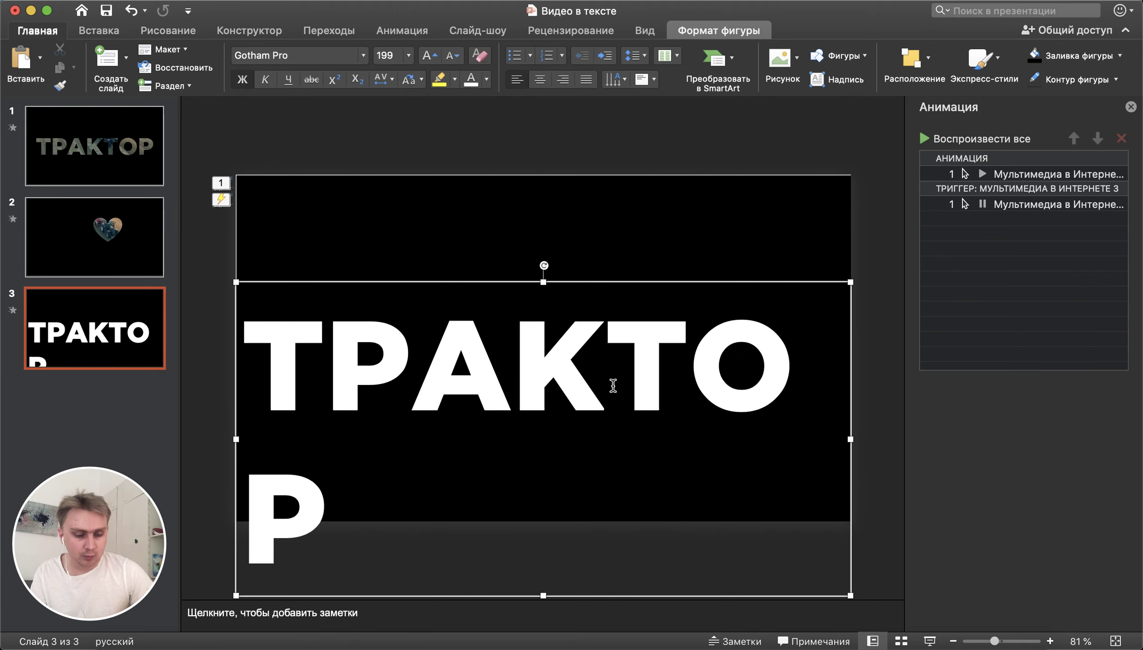
pyautogui.press('super+a')
pyautogui.click(390, 55)
pyautogui.write('166')
pyautogui.press('Return')
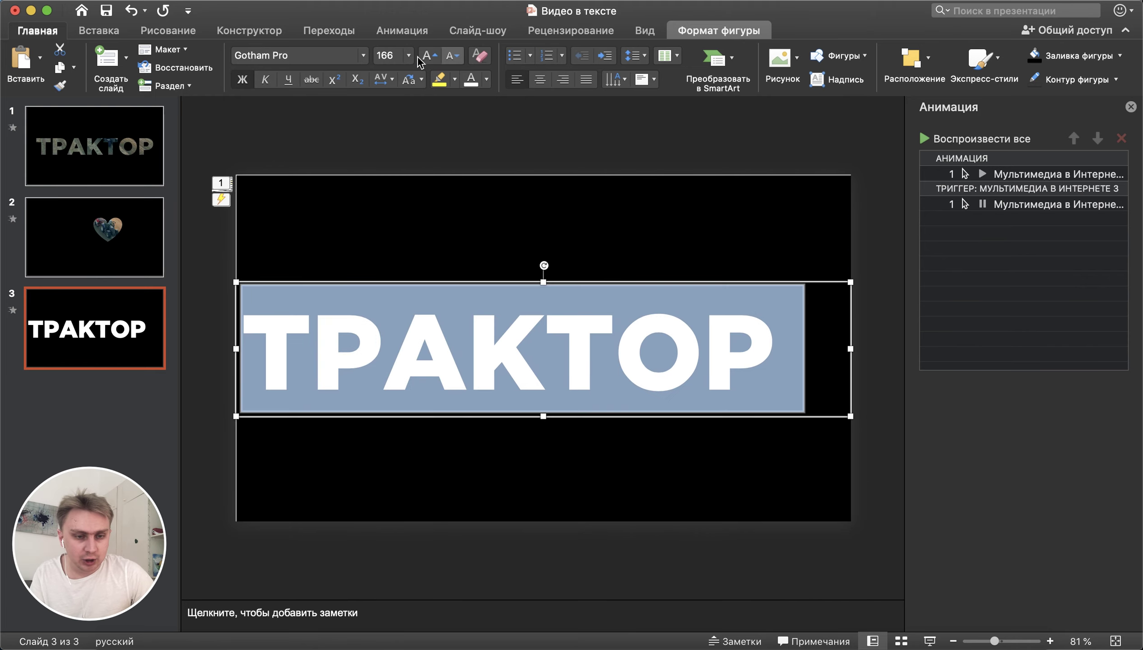
pyautogui.write('177')
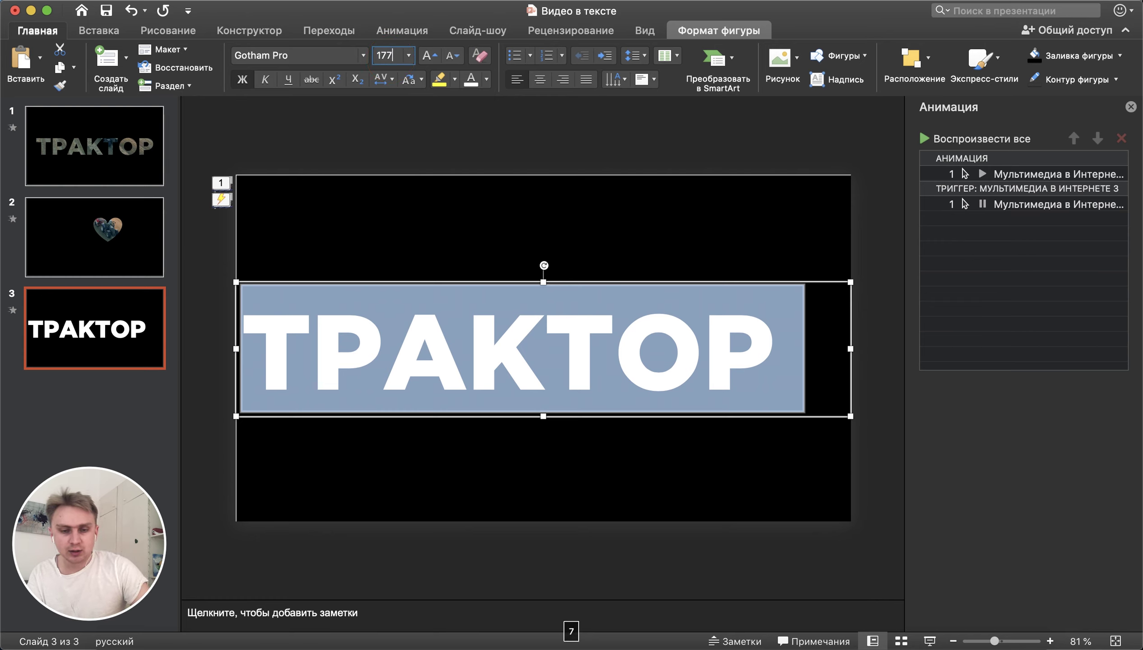
pyautogui.press('Return')
# Realign ТРАКТОР horizontally and nudge the text box slightly up.
pyautogui.click(564, 80)
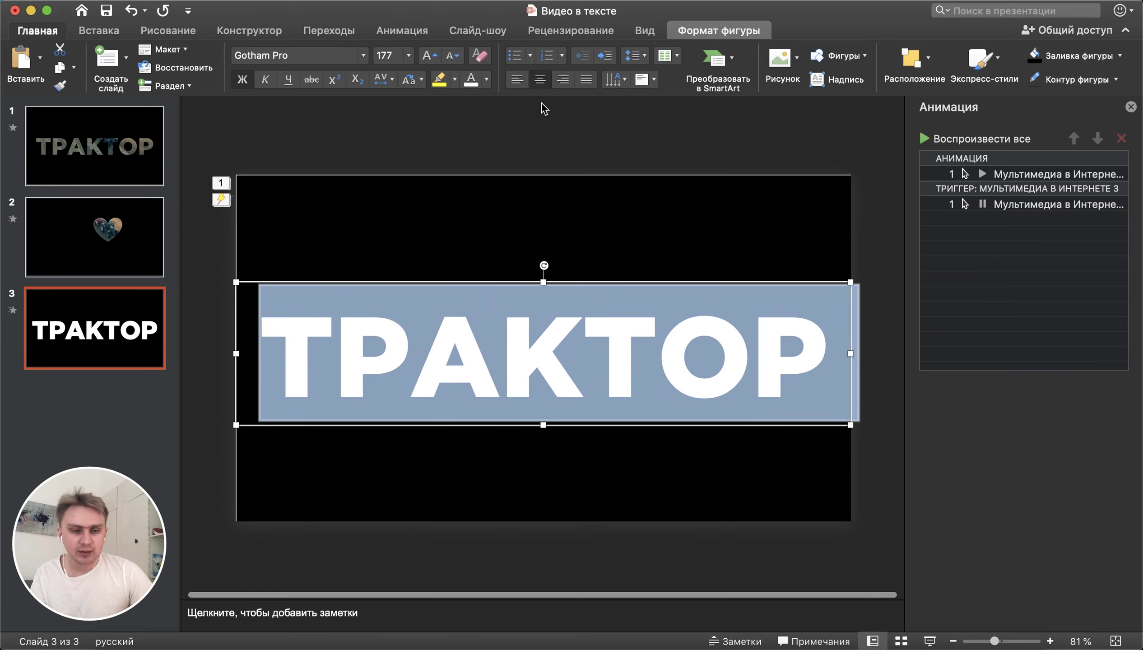
pyautogui.click(536, 125)
pyautogui.click(599, 384)
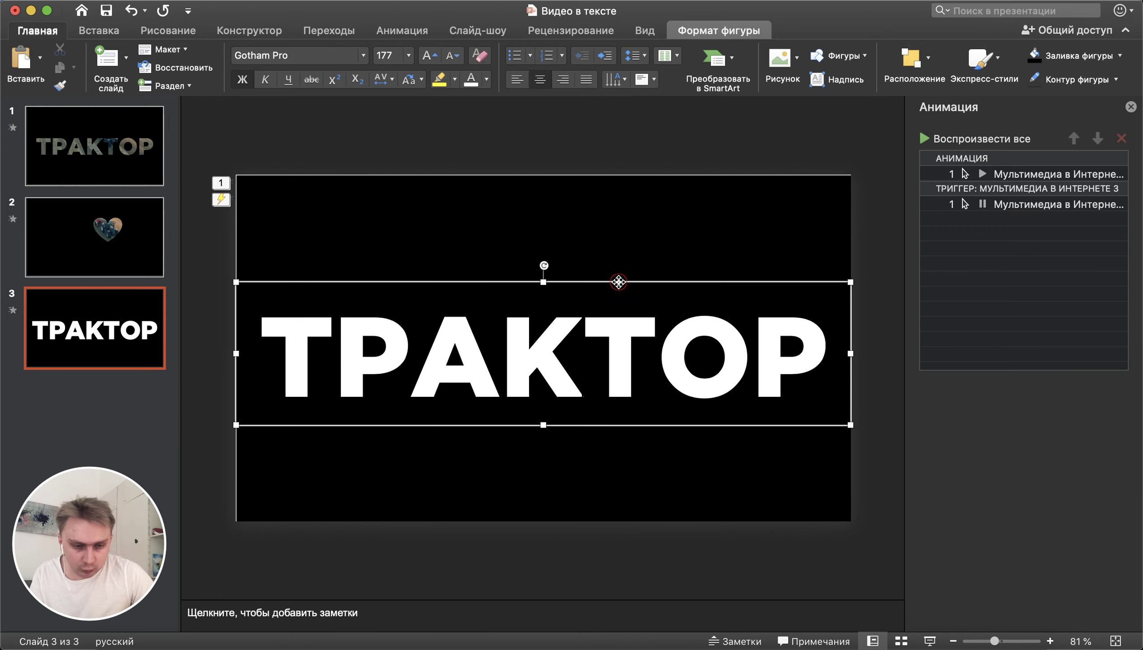
pyautogui.moveTo(618, 283); pyautogui.dragTo(617, 276)
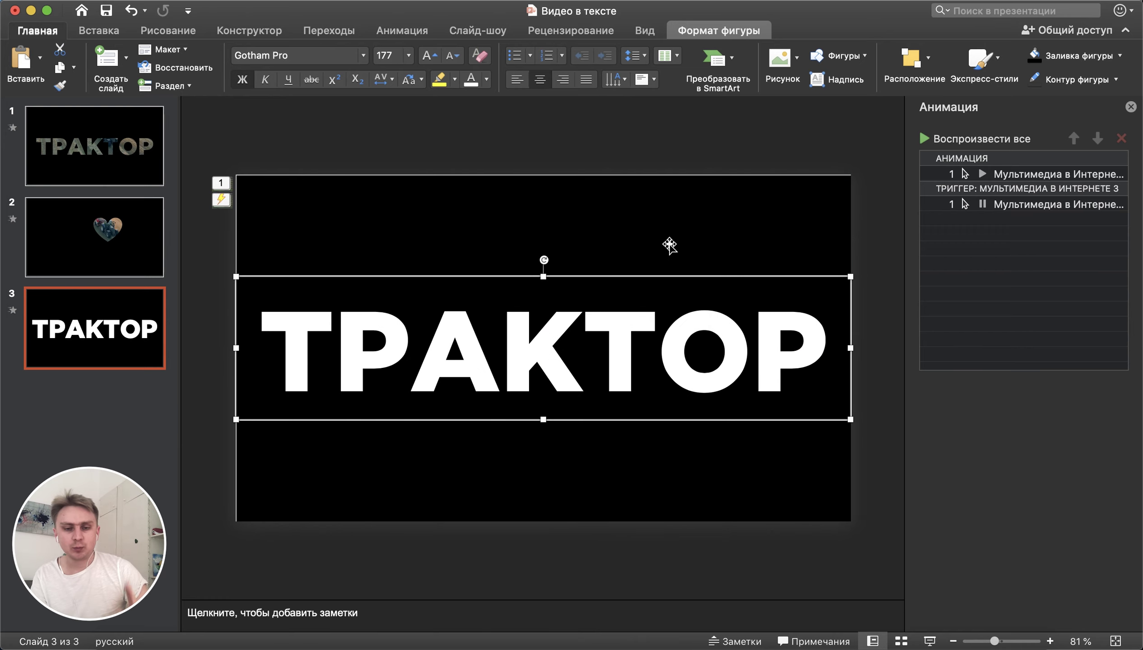
pyautogui.click(872, 176)
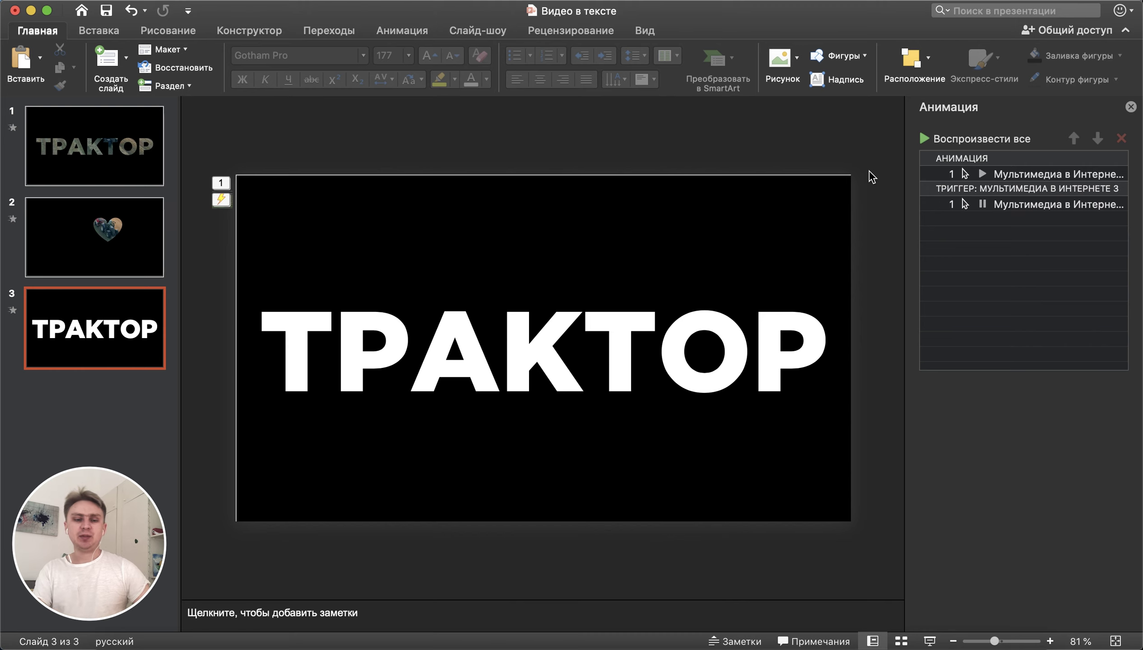
# Select the black rectangle and ТРАКТОР text, then Merge Shapes > Subtract to cut out the letters.
pyautogui.click(713, 231)
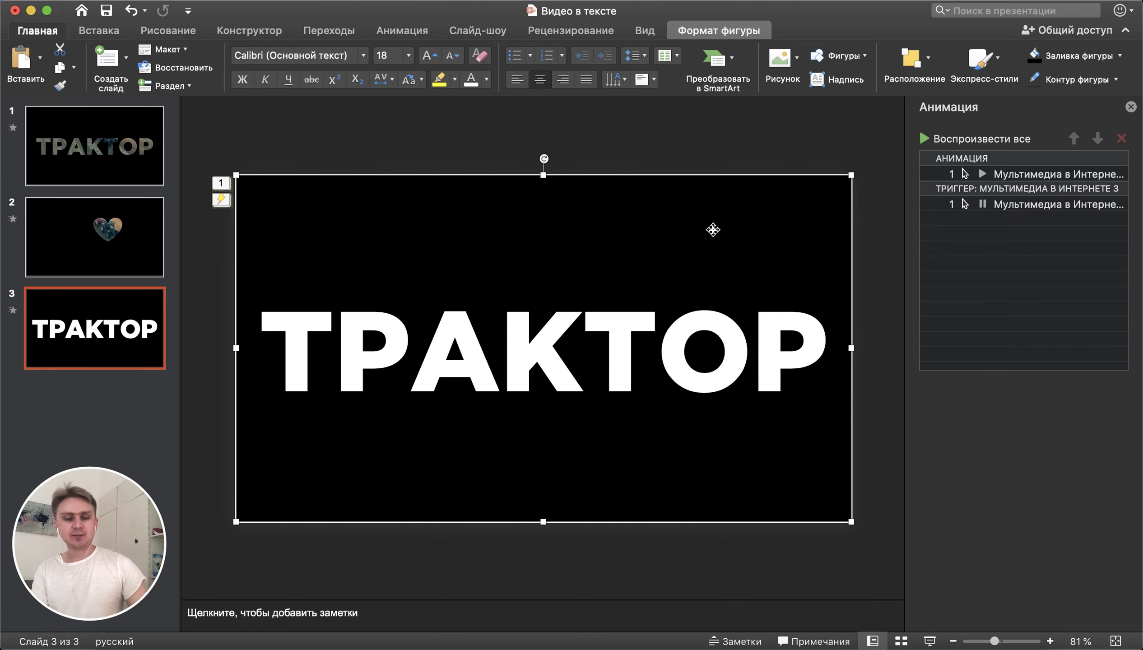
pyautogui.keyDown('shift'); pyautogui.click(590, 376); pyautogui.keyUp('shift')
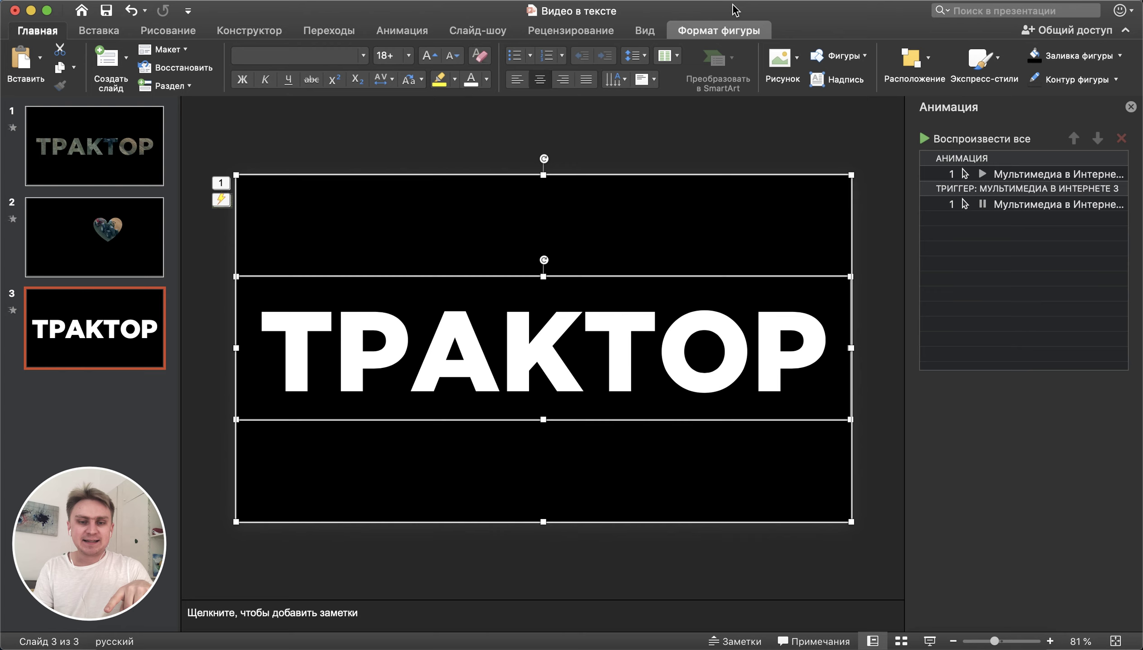
pyautogui.click(692, 32)
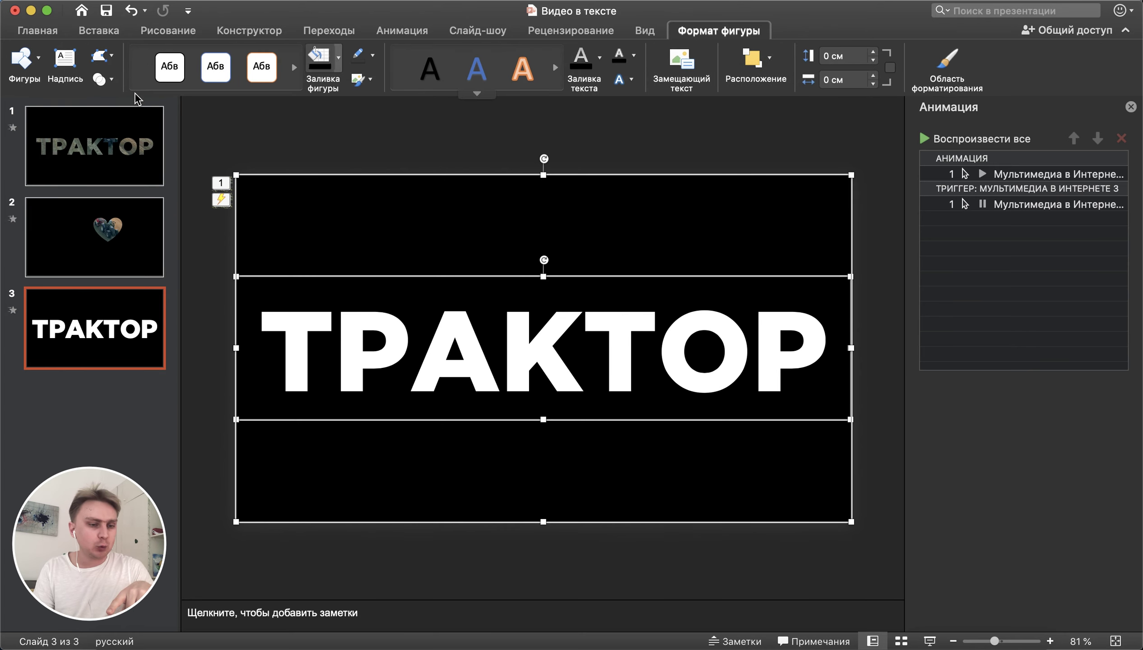
pyautogui.click(100, 82)
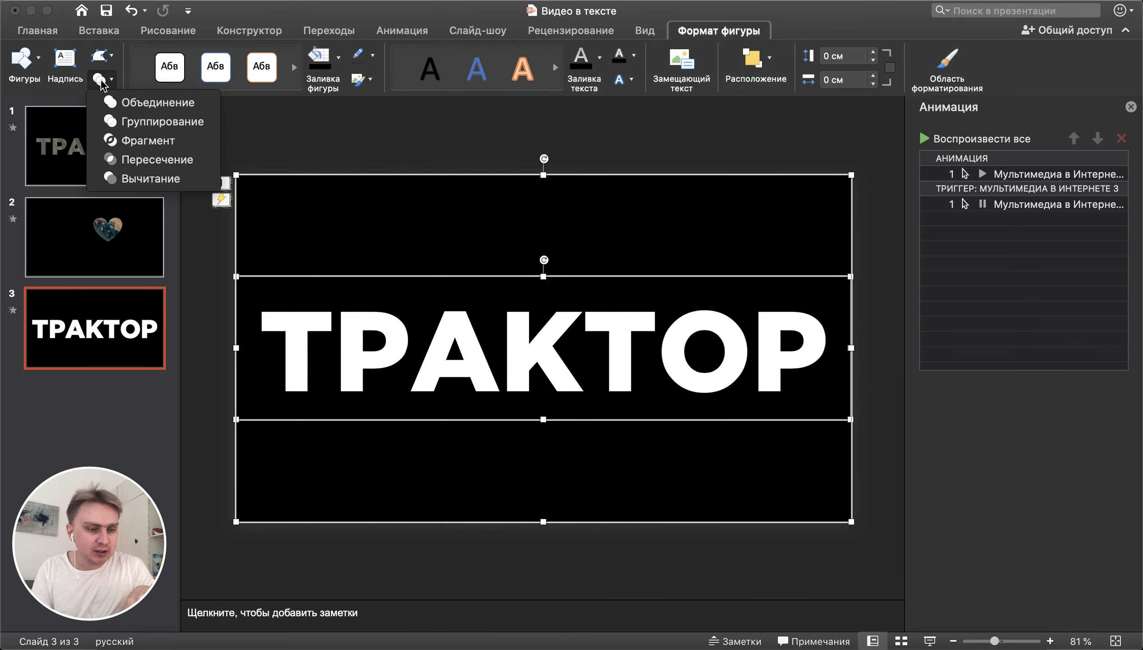
pyautogui.click(127, 182)
pyautogui.click(477, 30)
# Play the slideshow from slide 3, exit with Esc, and switch to Animations.
pyautogui.click(124, 68)
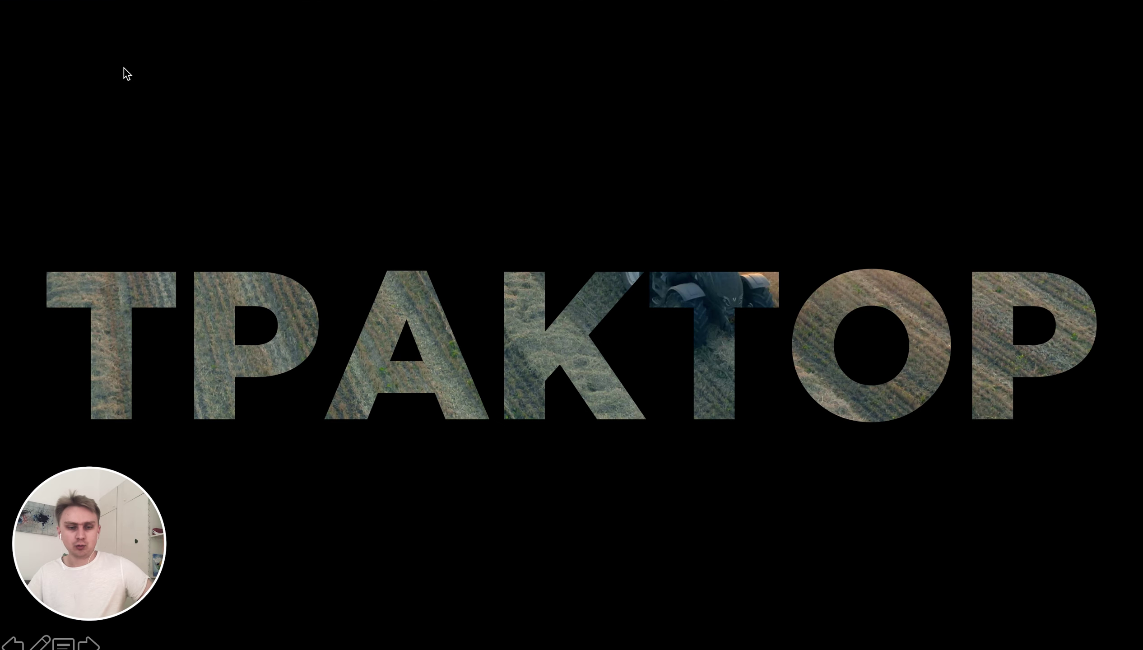
pyautogui.press('Right')
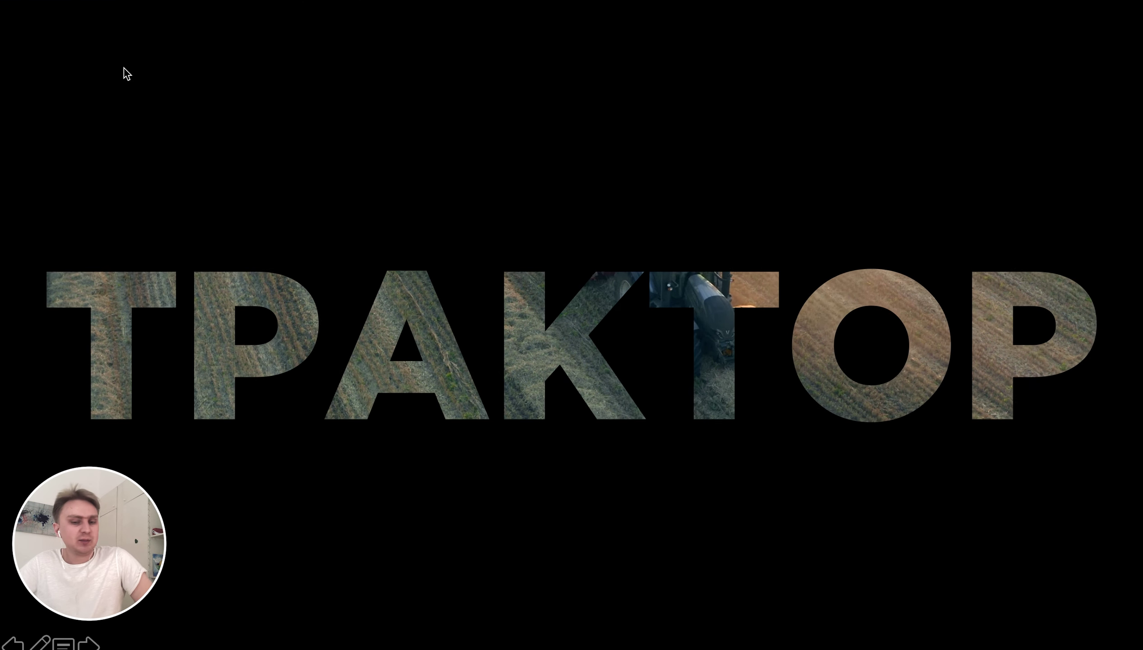
pyautogui.press('Escape')
pyautogui.click(171, 33)
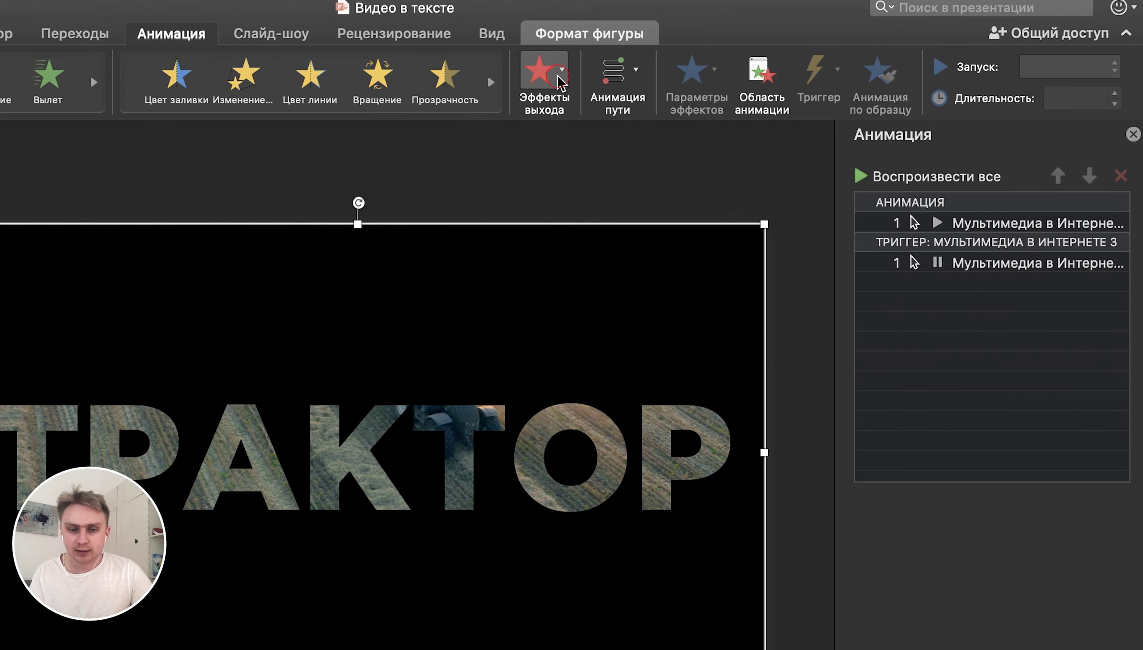
# Add a Fade exit effect to the cut-out shape, starting With Previous.
pyautogui.click(544, 69)
pyautogui.click(626, 503)
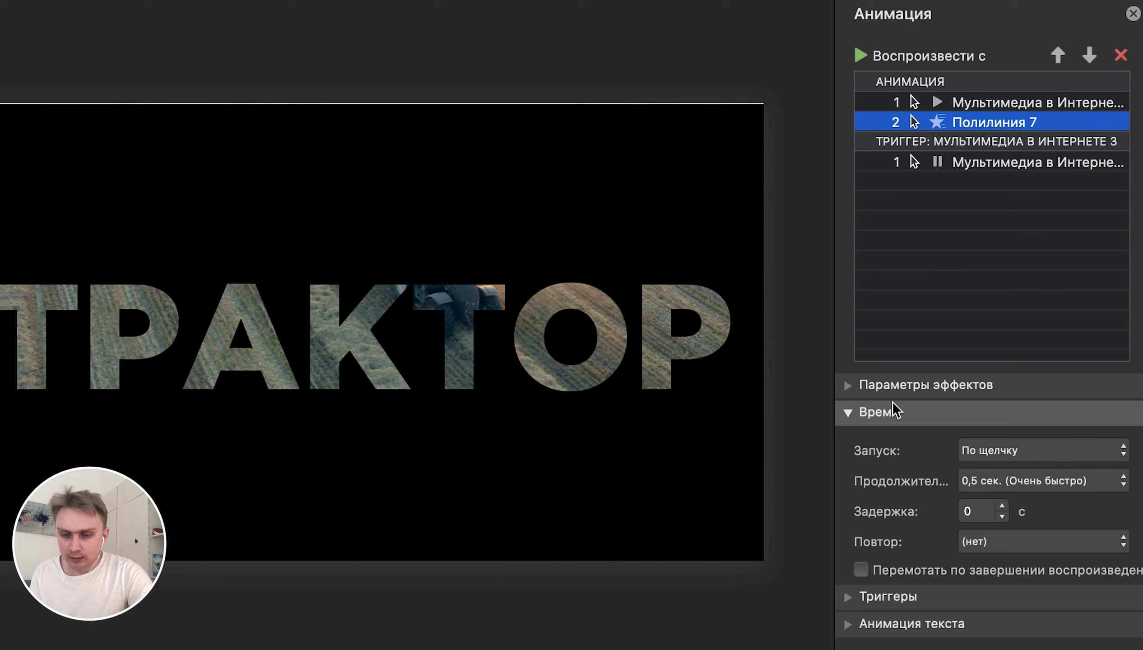
pyautogui.click(927, 386)
pyautogui.click(928, 385)
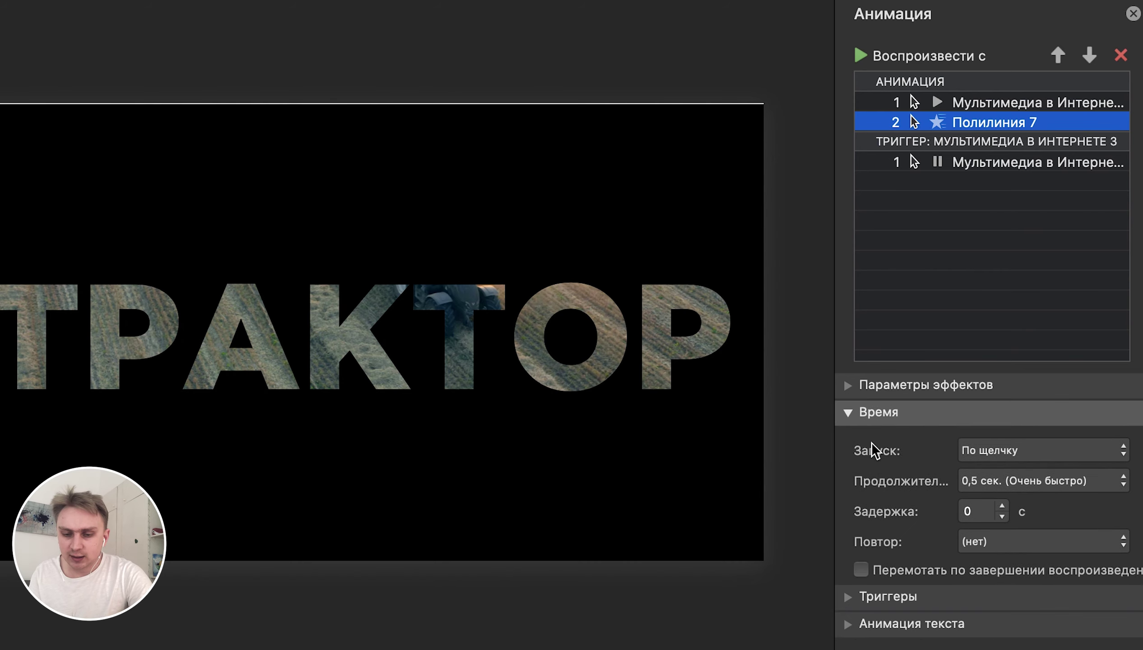
pyautogui.click(985, 451)
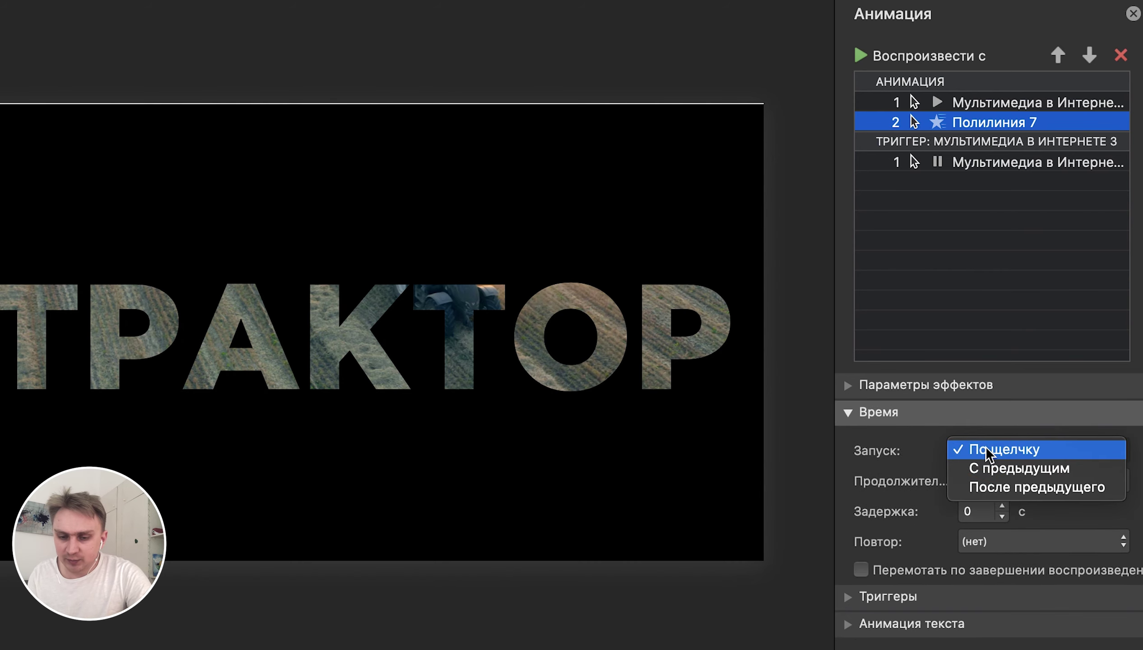
pyautogui.click(992, 469)
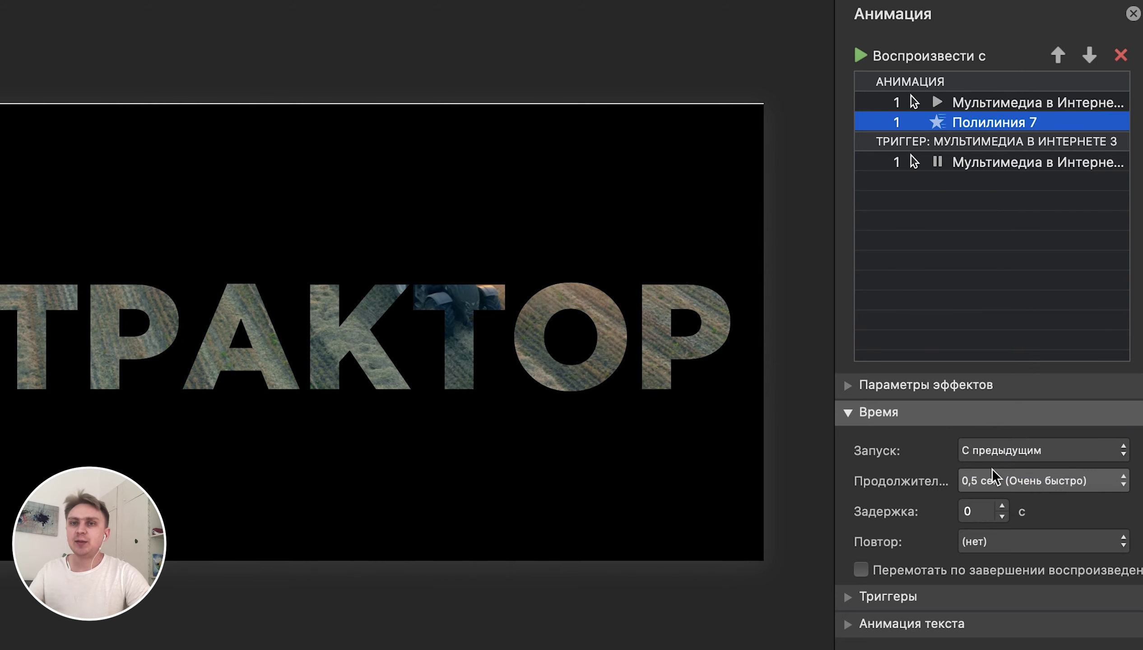
# Set the fade to 2 seconds with a 3.5-second delay, then preview from the current slide.
pyautogui.click(1002, 489)
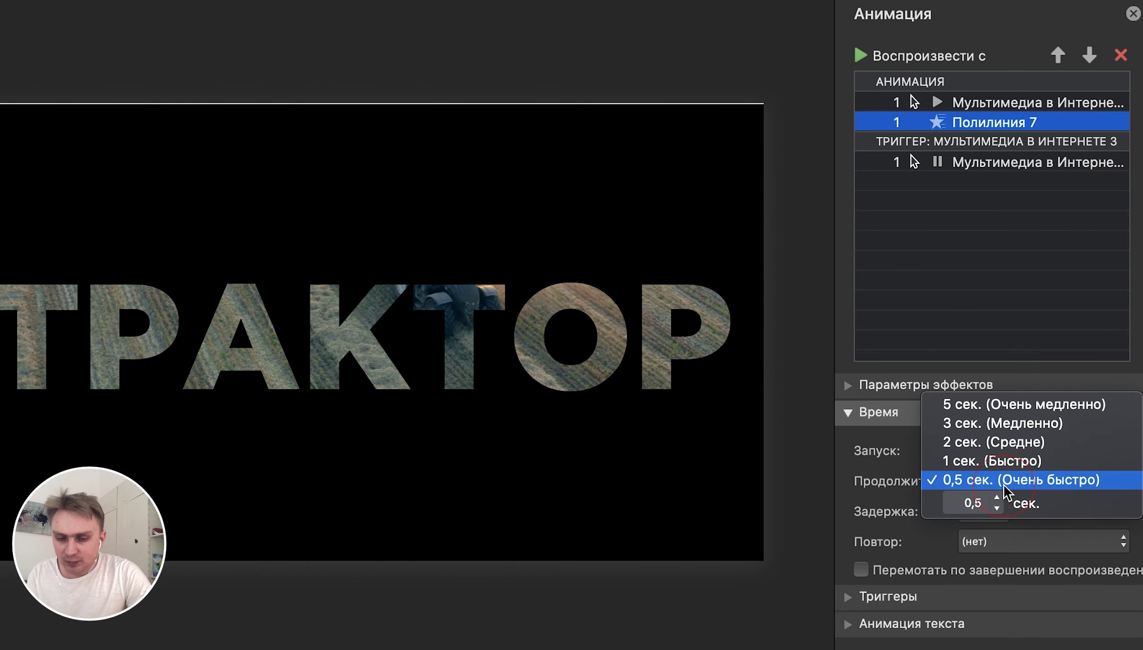
pyautogui.click(993, 442)
pyautogui.click(996, 512)
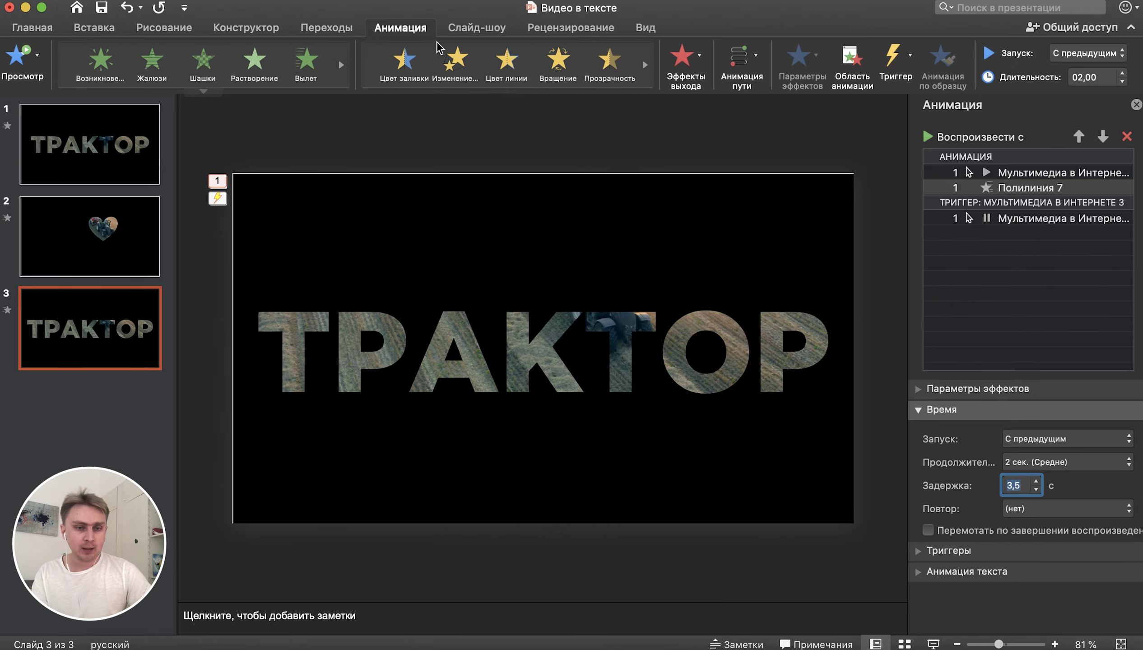
pyautogui.click(477, 27)
pyautogui.click(130, 59)
pyautogui.press('Escape')
# Duplicate slide 3 as slide 4 and delete its ТРАКТОР cutout shape.
pyautogui.click(98, 306)
pyautogui.rightClick(99, 306)
pyautogui.click(148, 400)
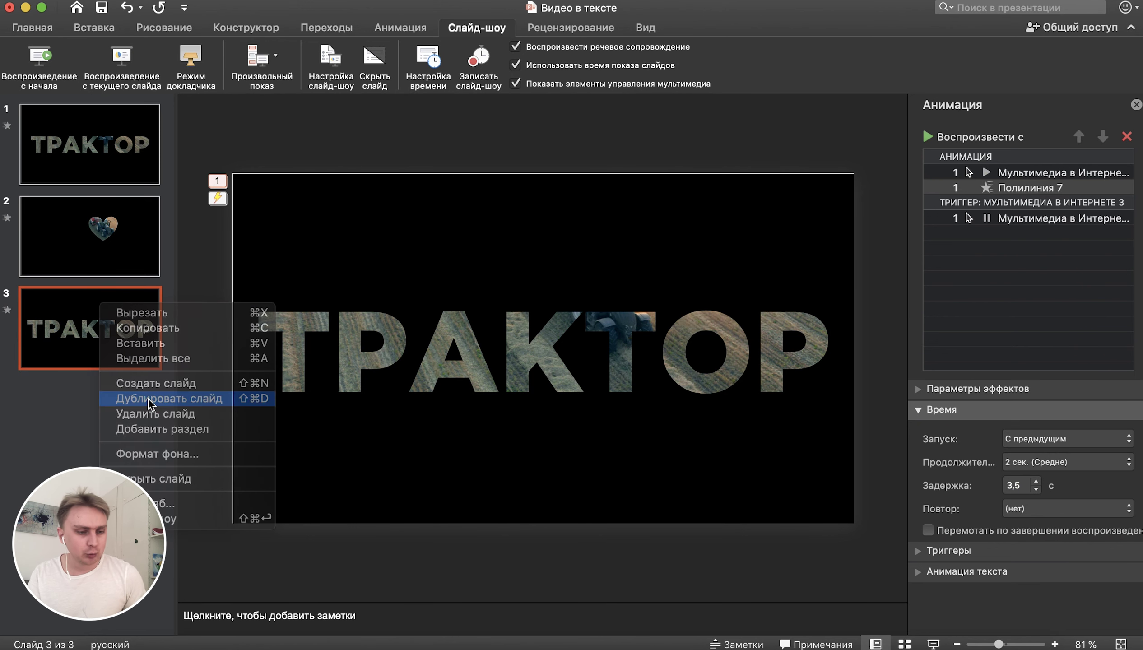
pyautogui.click(327, 263)
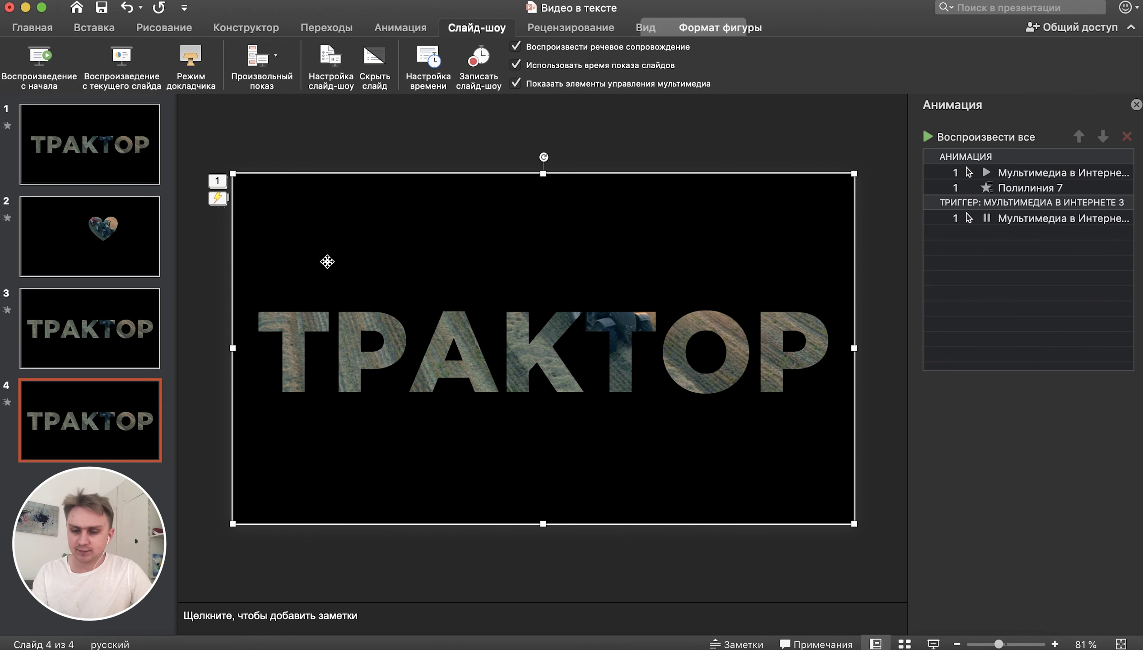
pyautogui.press('Delete')
pyautogui.click(315, 144)
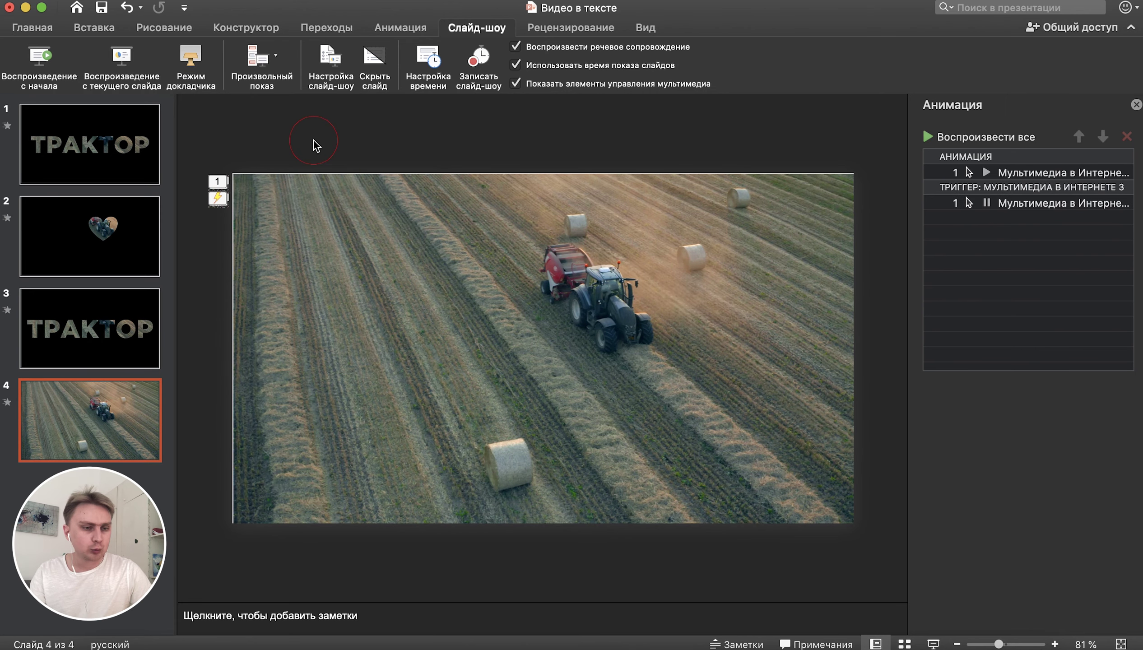
# Choose a shape from the Insert > Shapes gallery and draw it onto slide 4.
pyautogui.click(94, 28)
pyautogui.click(360, 59)
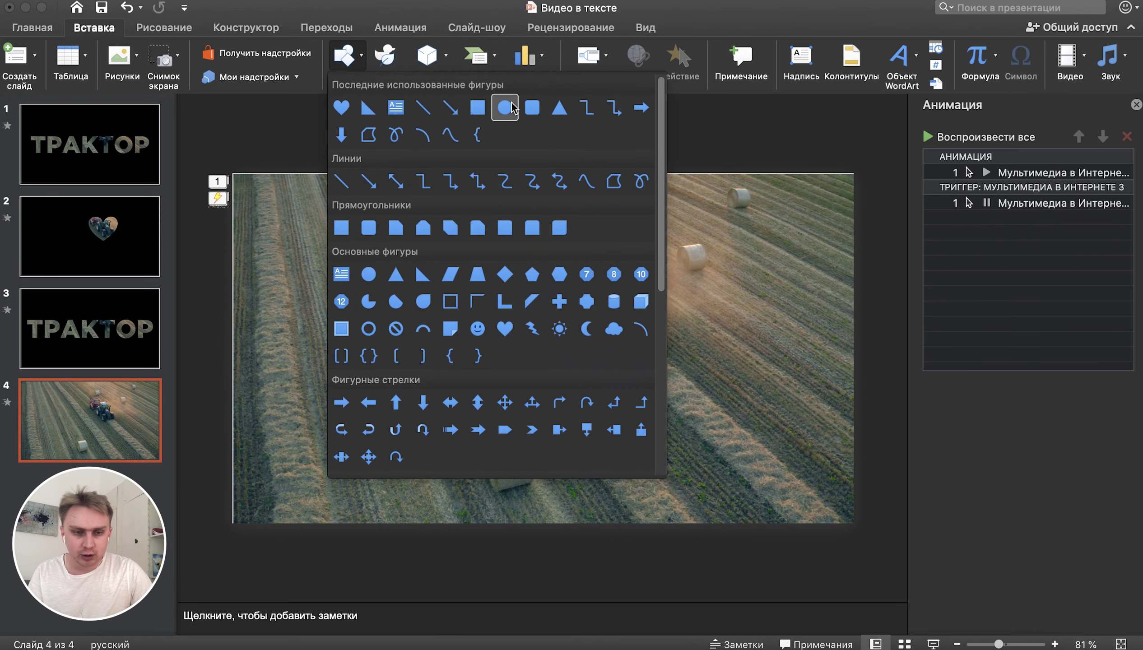
pyautogui.click(341, 107)
pyautogui.moveTo(444, 261); pyautogui.dragTo(643, 435)
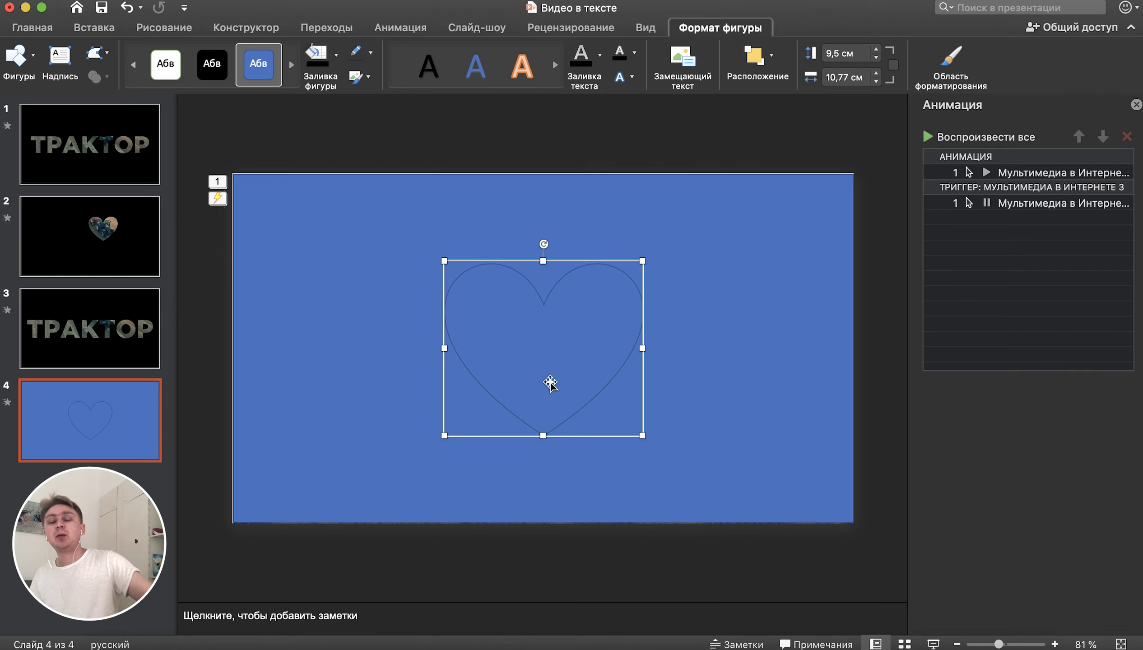
# Subtract the heart from the full-slide blue rectangle to cut a heart-shaped hole.
pyautogui.click(409, 138)
pyautogui.click(380, 290)
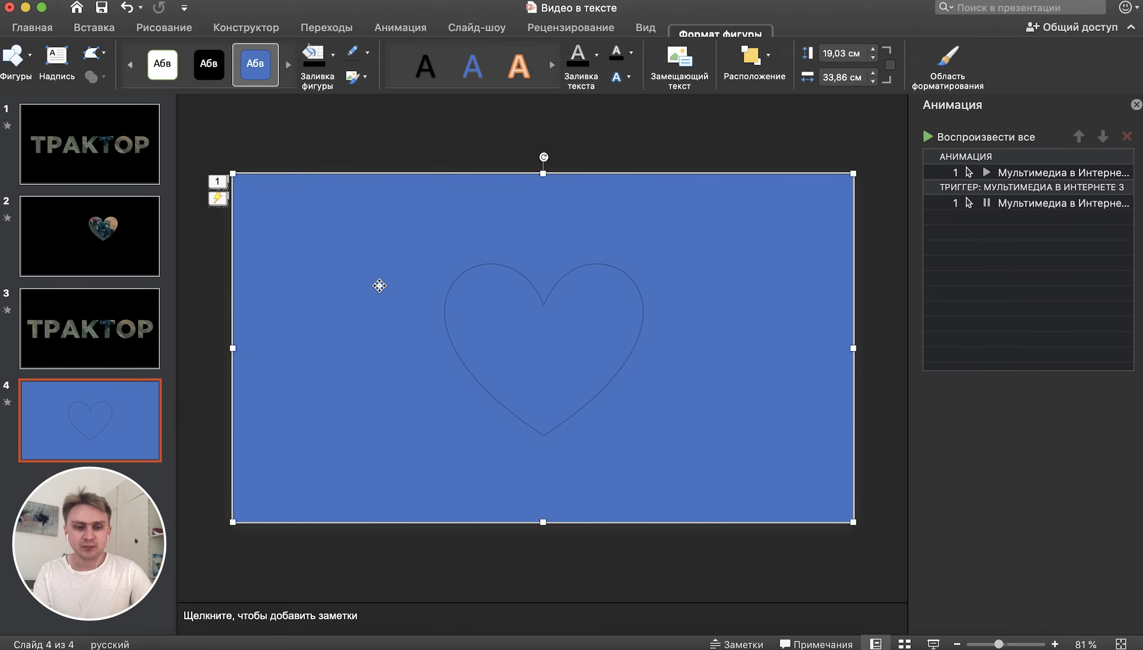
pyautogui.click(413, 140)
pyautogui.click(326, 227)
pyautogui.click(520, 331)
pyautogui.click(96, 76)
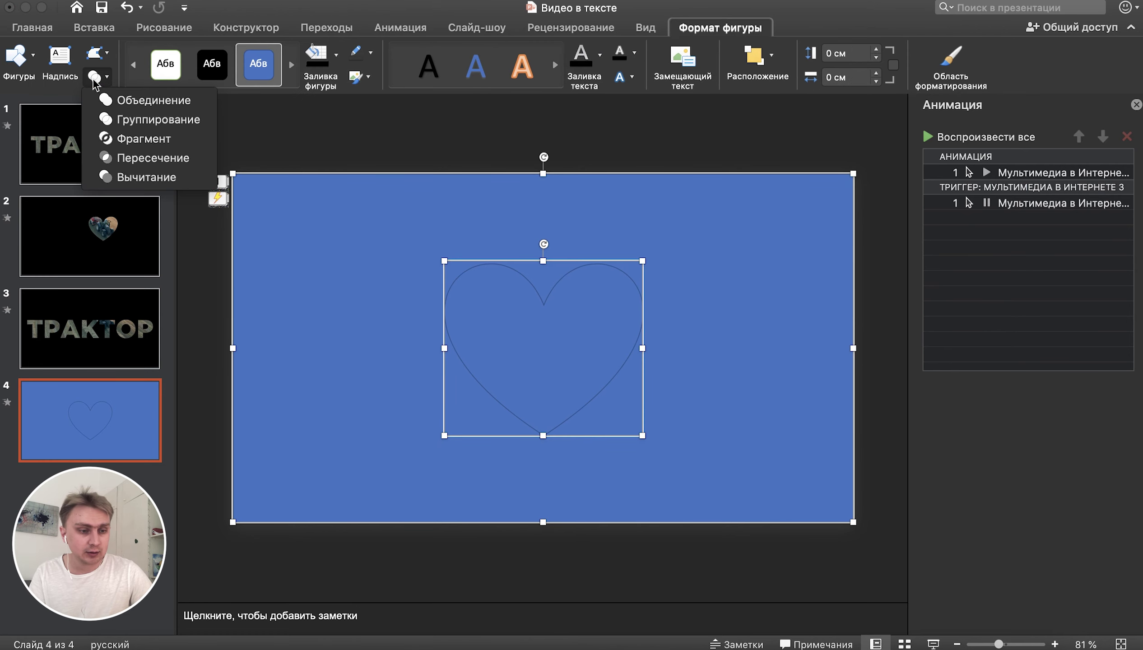
pyautogui.click(147, 177)
# Fill the cut-out rectangle black so the video shows only through the heart.
pyautogui.click(340, 129)
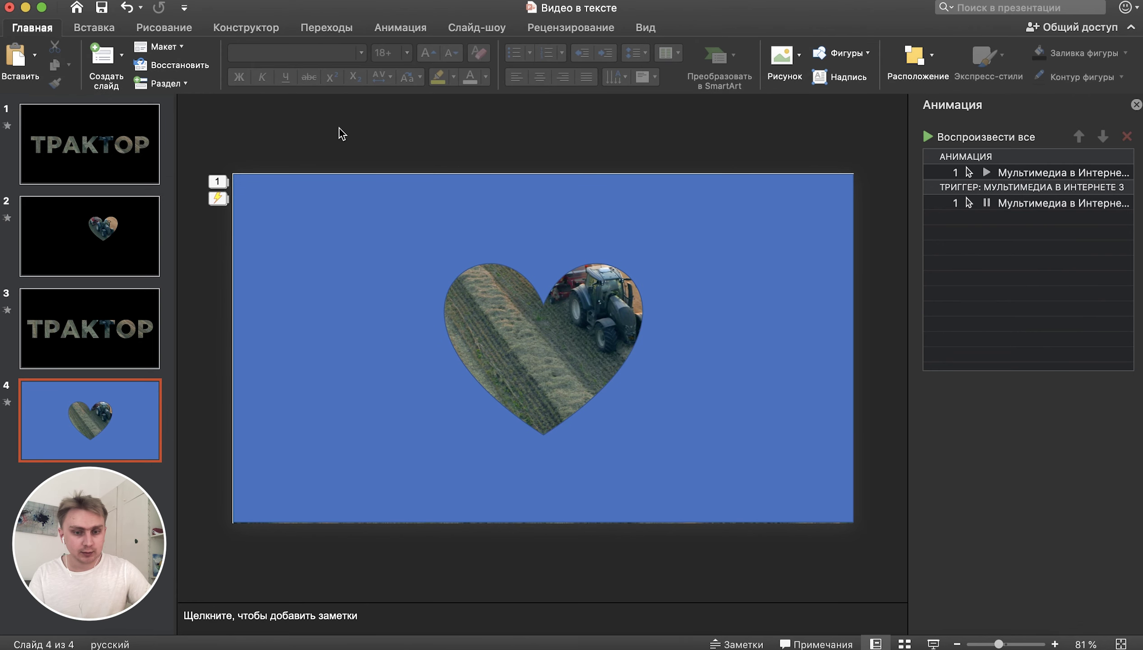
pyautogui.click(309, 266)
pyautogui.click(208, 63)
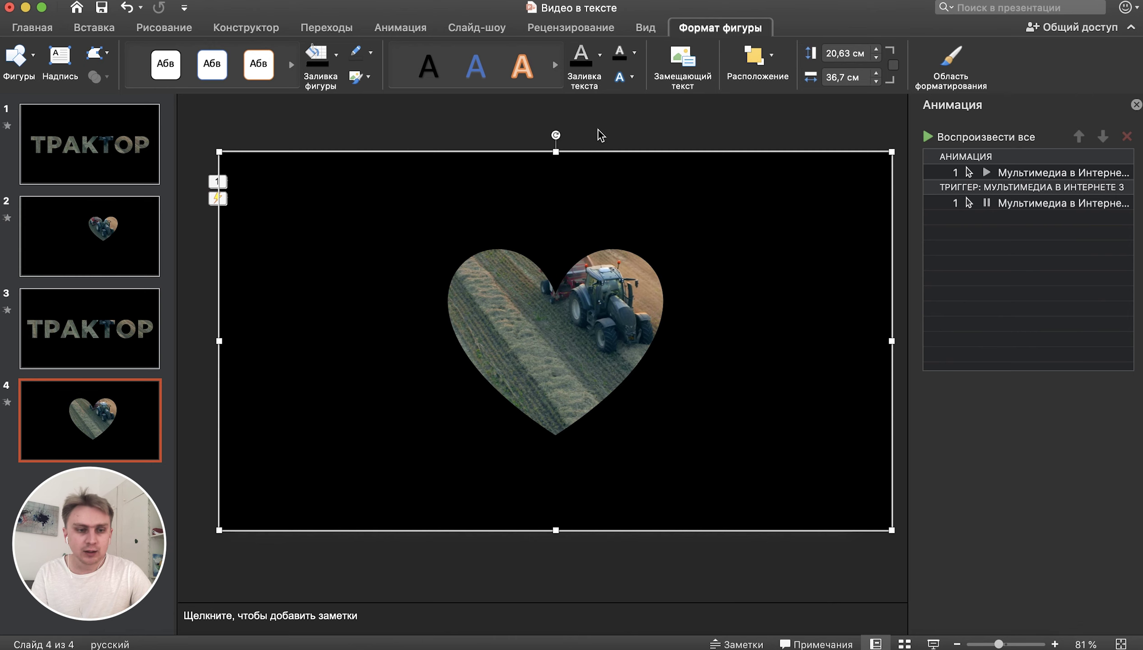
# Give the cutout a Grow/Shrink animation starting With Previous, lasting 3 seconds, with a 1-second delay.
pyautogui.click(401, 35)
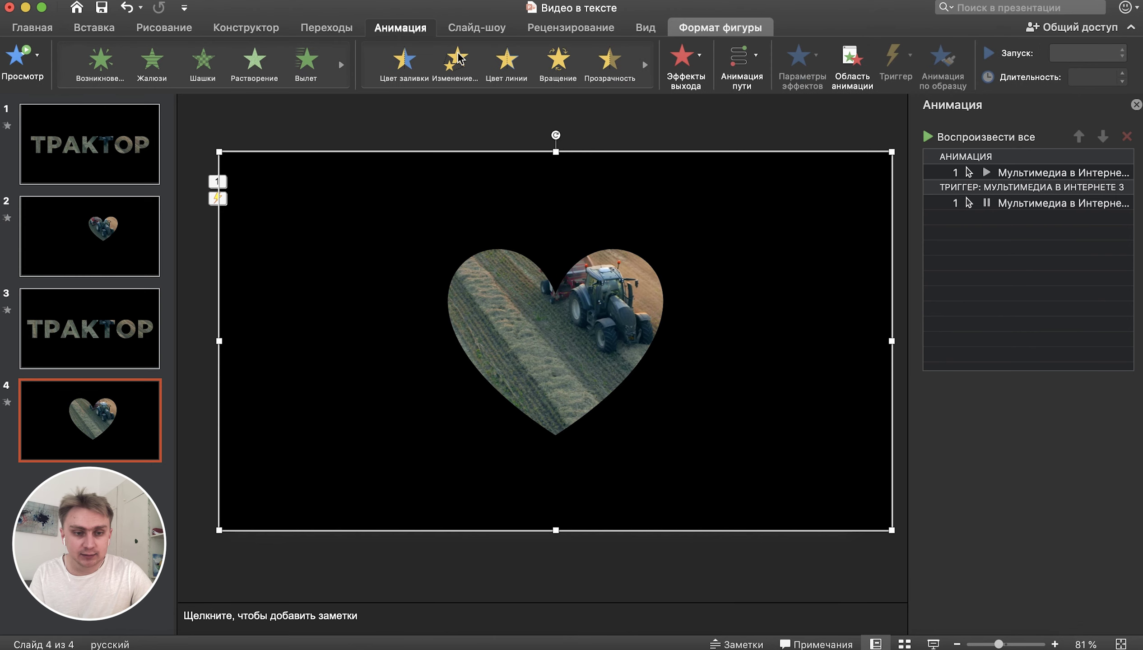
pyautogui.click(458, 66)
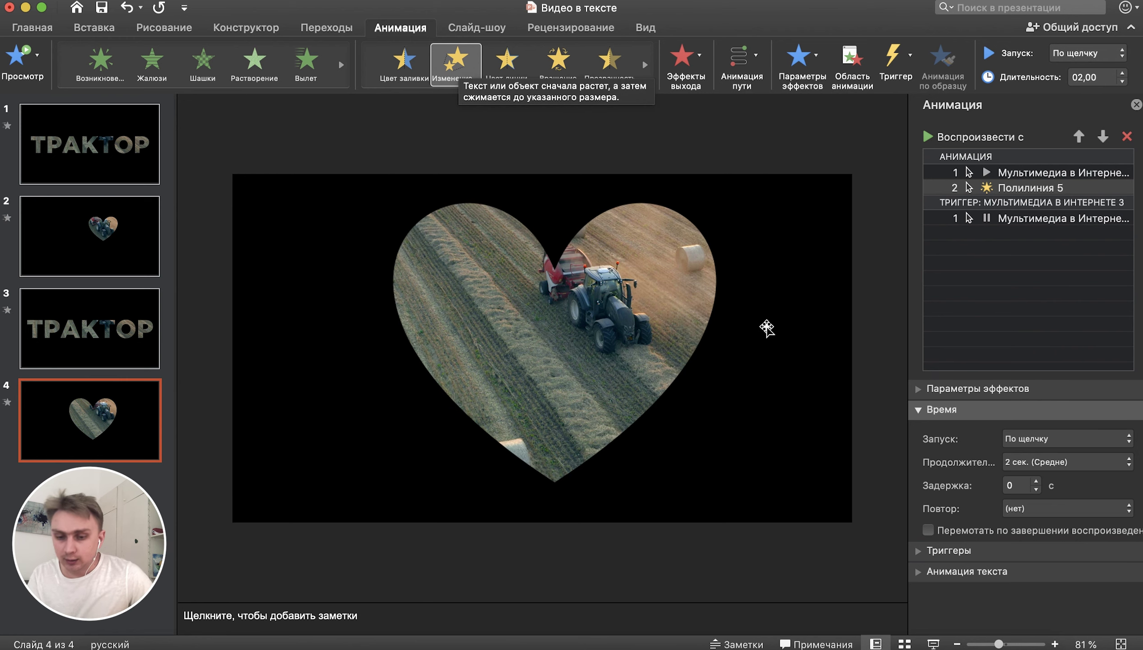
pyautogui.click(1036, 439)
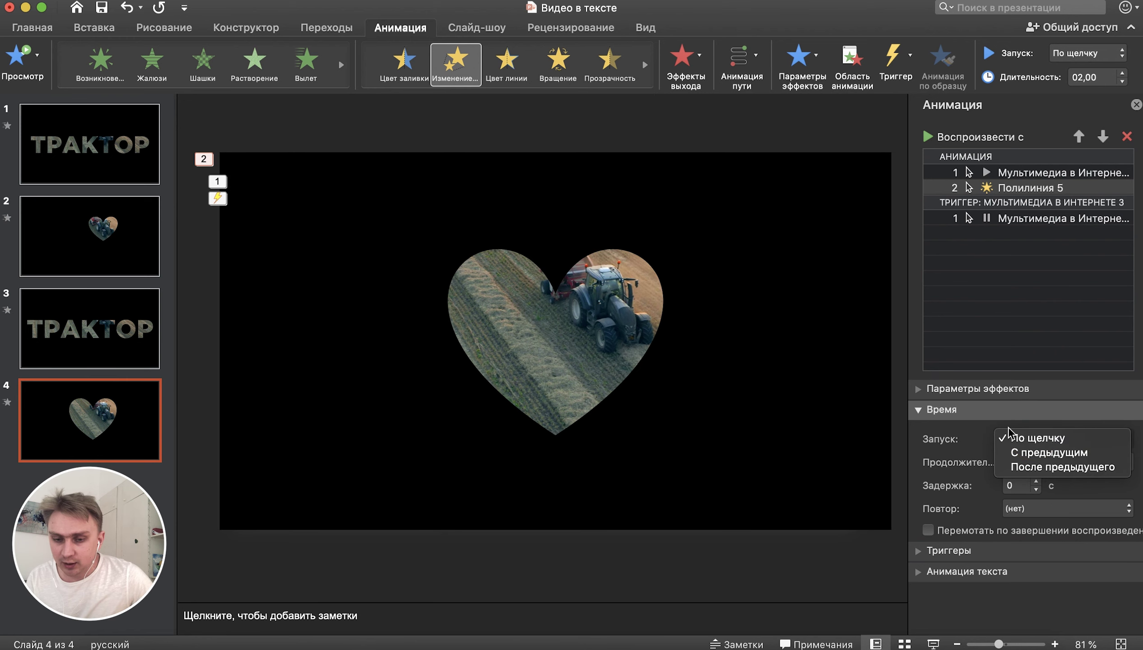
pyautogui.click(1020, 454)
pyautogui.click(1026, 463)
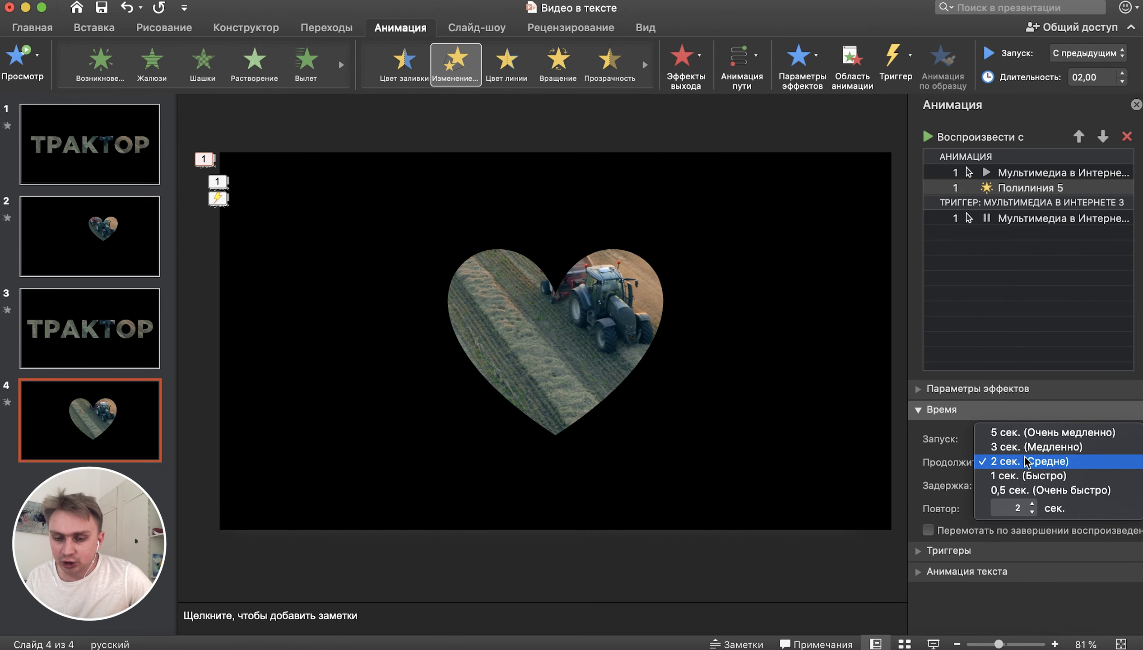
pyautogui.click(1025, 447)
pyautogui.click(1036, 481)
pyautogui.click(1036, 482)
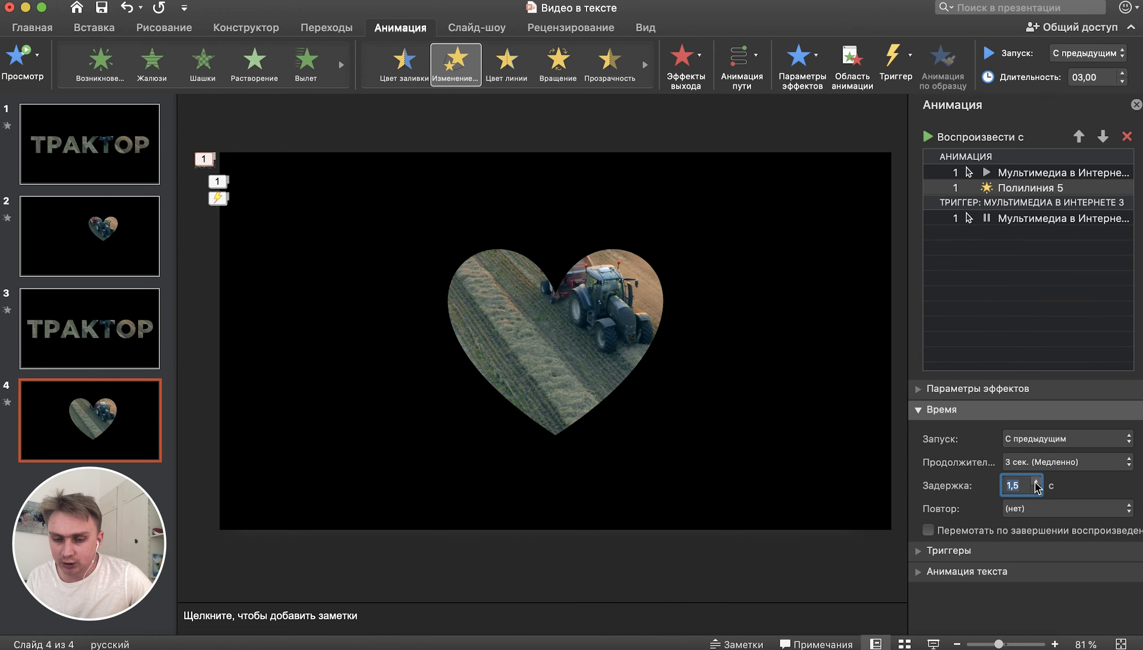
pyautogui.click(1036, 490)
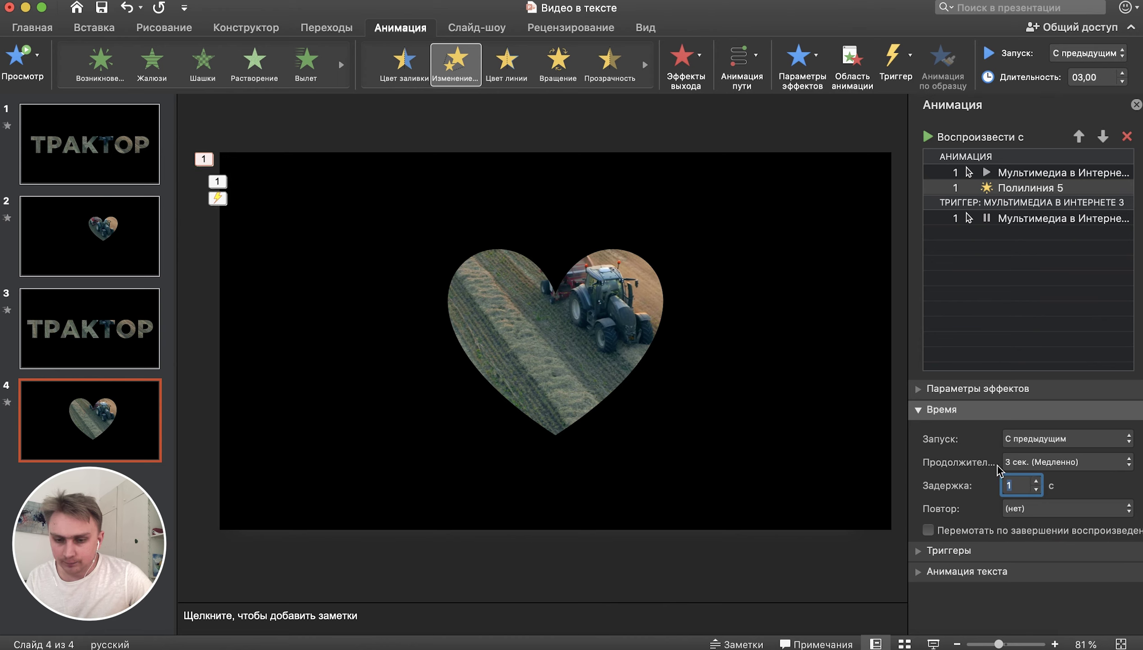
# Set the grow size to a custom 800% and play the slideshow from the current slide.
pyautogui.click(941, 390)
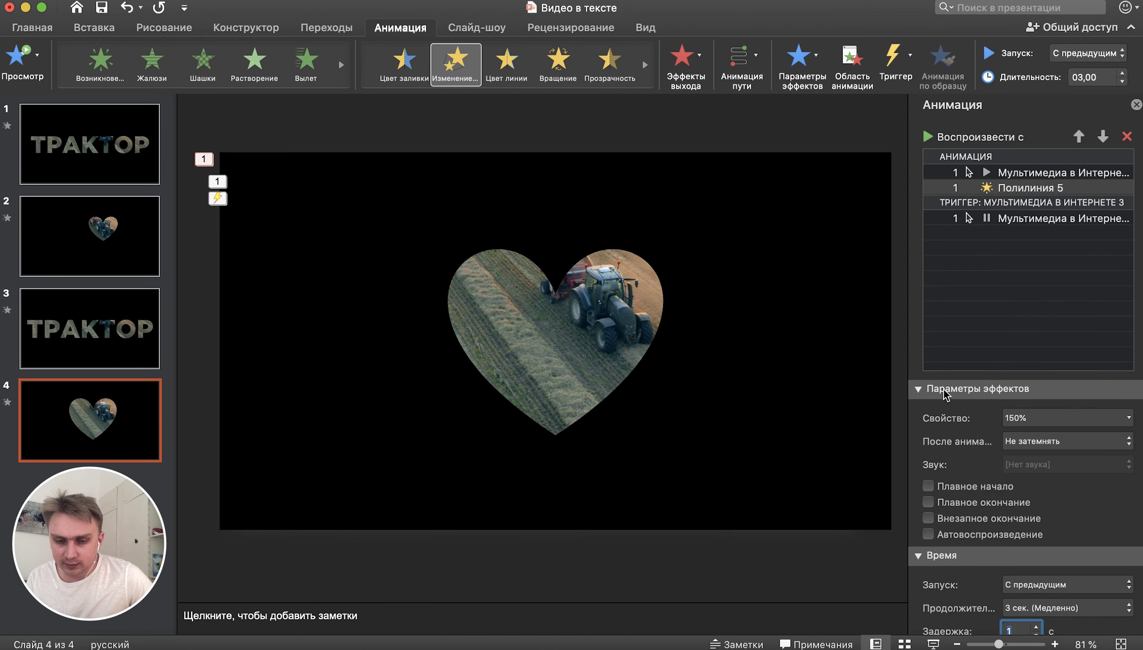
pyautogui.click(1014, 421)
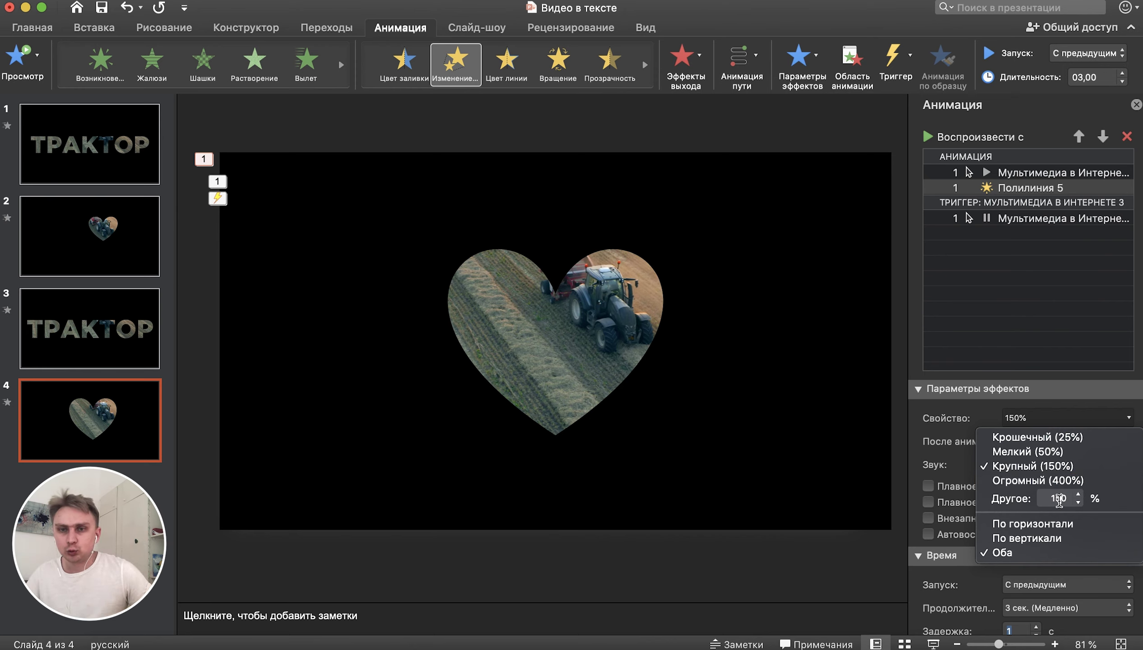
pyautogui.moveTo(1063, 499); pyautogui.dragTo(1037, 499)
pyautogui.write('800')
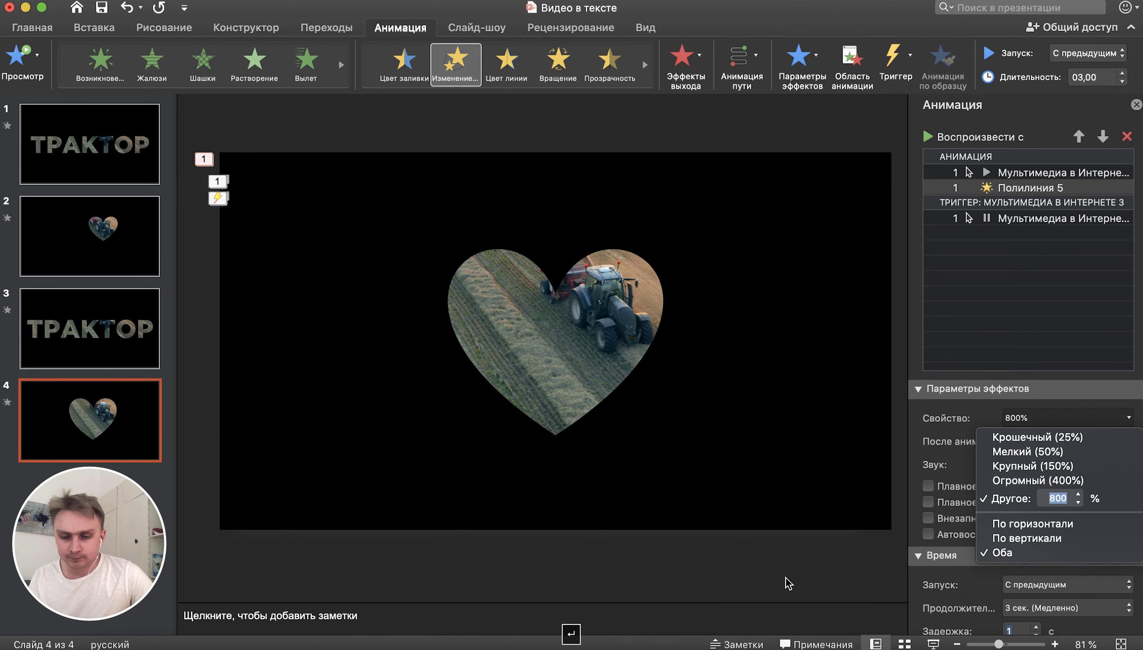
pyautogui.press('Return')
pyautogui.click(476, 27)
pyautogui.click(119, 55)
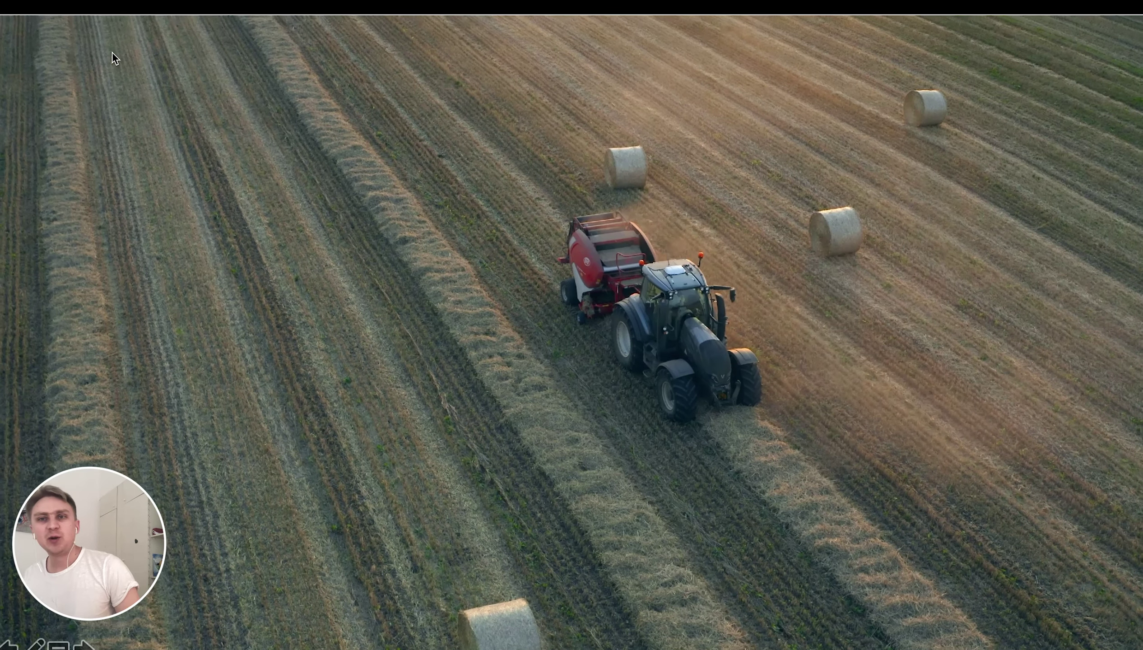
# Exit the slideshow with Esc and return to editing slide 4.
pyautogui.press('Escape')
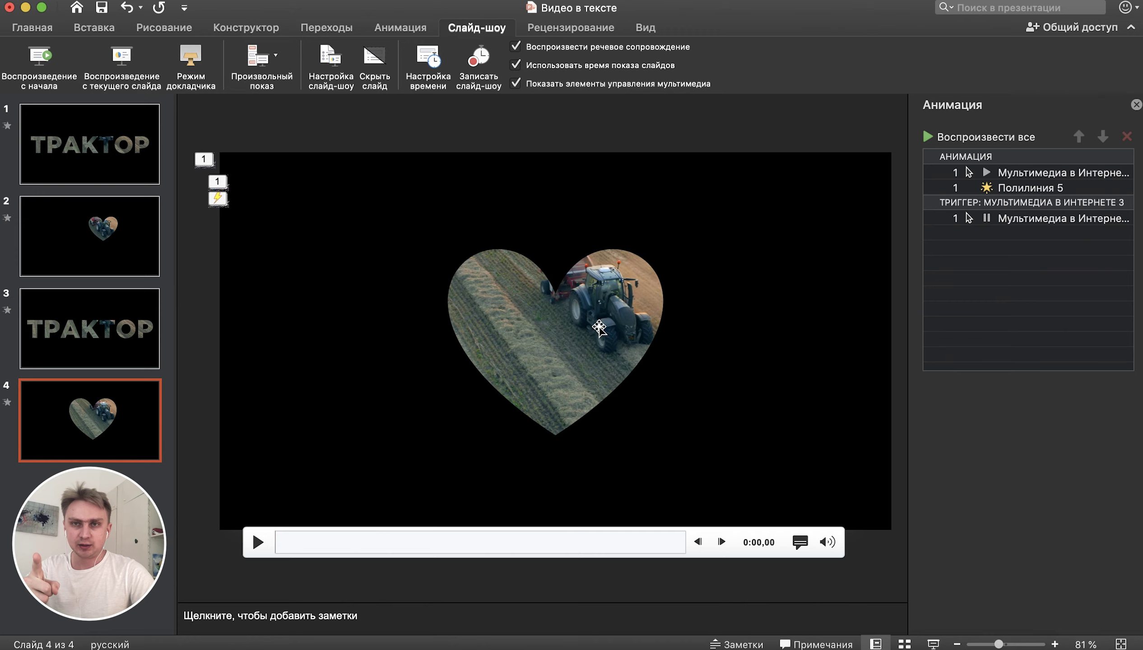